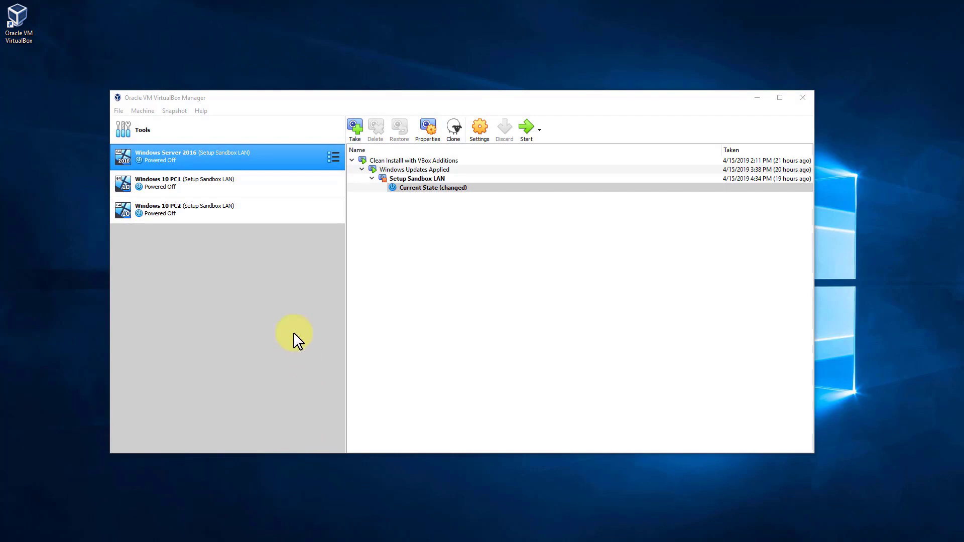
Start the Windows Server 2016 VM and send Ctrl-Alt-Del to reach the sign-in screen
{"action": "left_click", "coordinate": [211, 152]}
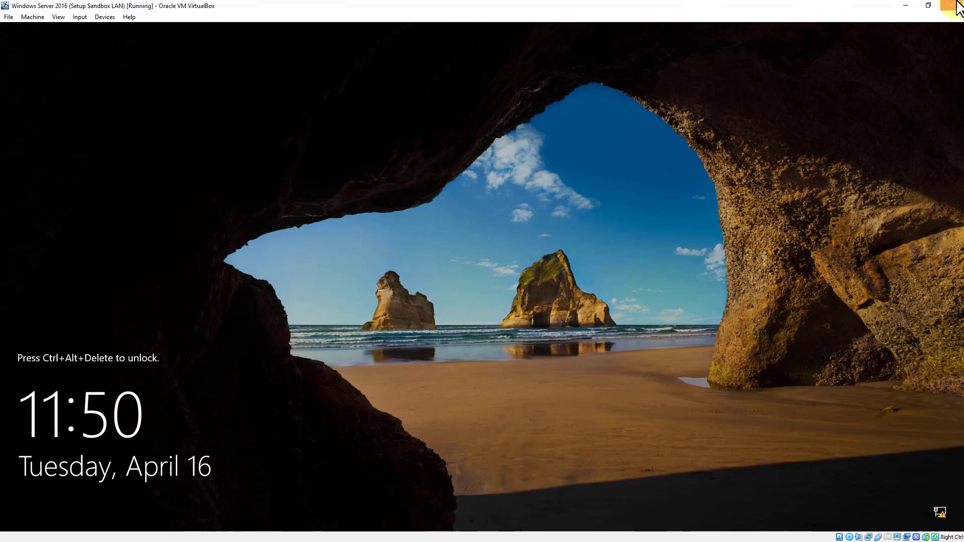
{"action": "left_click", "coordinate": [81, 15]}
{"action": "mouse_move", "coordinate": [87, 30]}
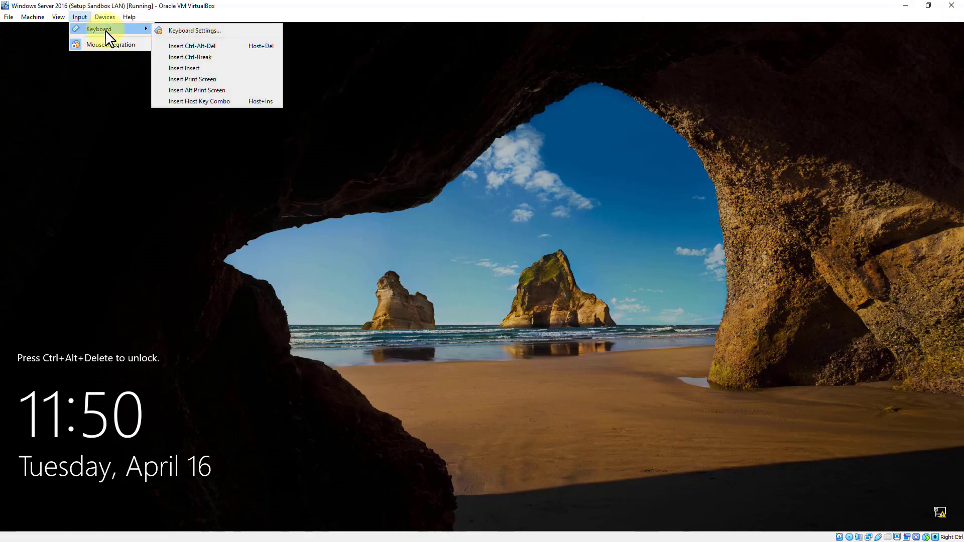
{"action": "left_click", "coordinate": [207, 46]}
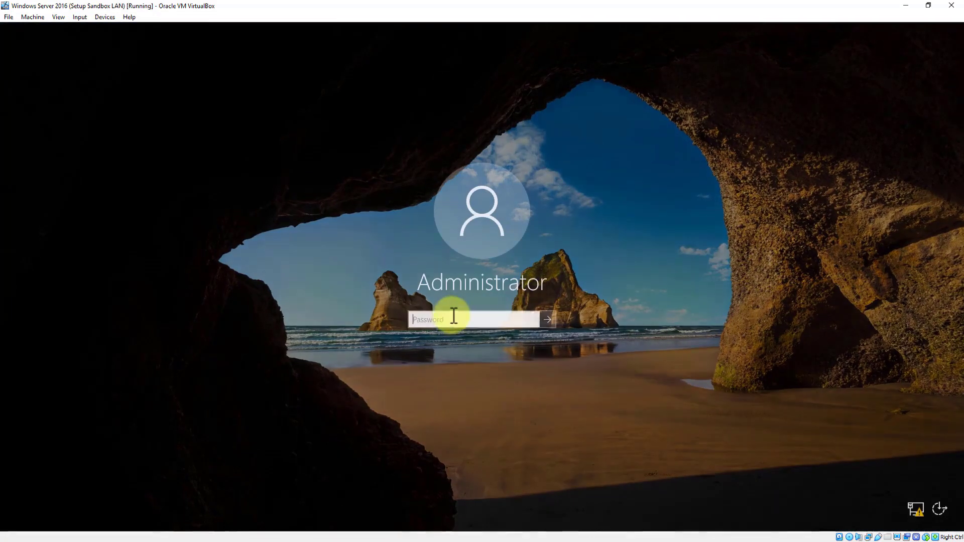
Enter the Administrator password and sign in to land on the Server Manager Dashboard
{"action": "type", "text": "P"}
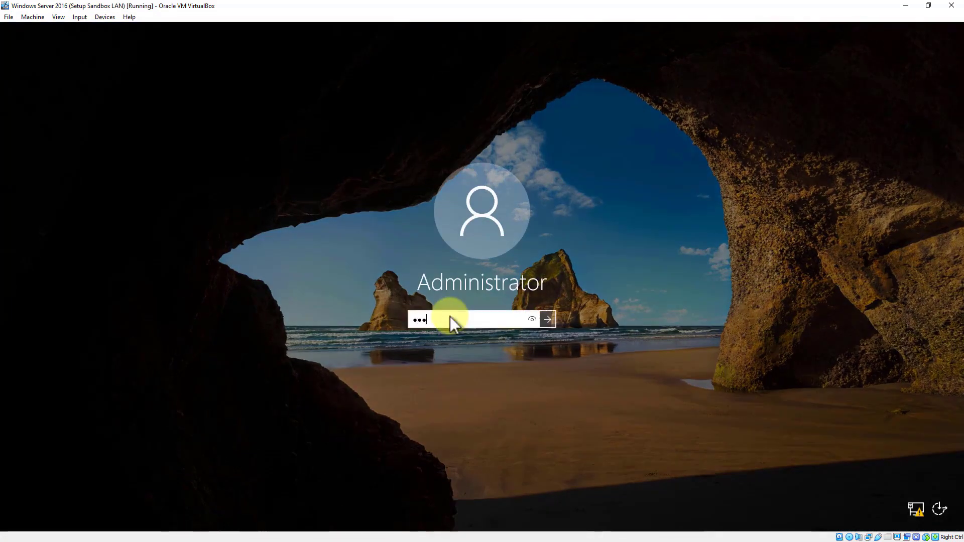
{"action": "type", "text": "sw0rd"}
{"action": "key", "text": "Return"}
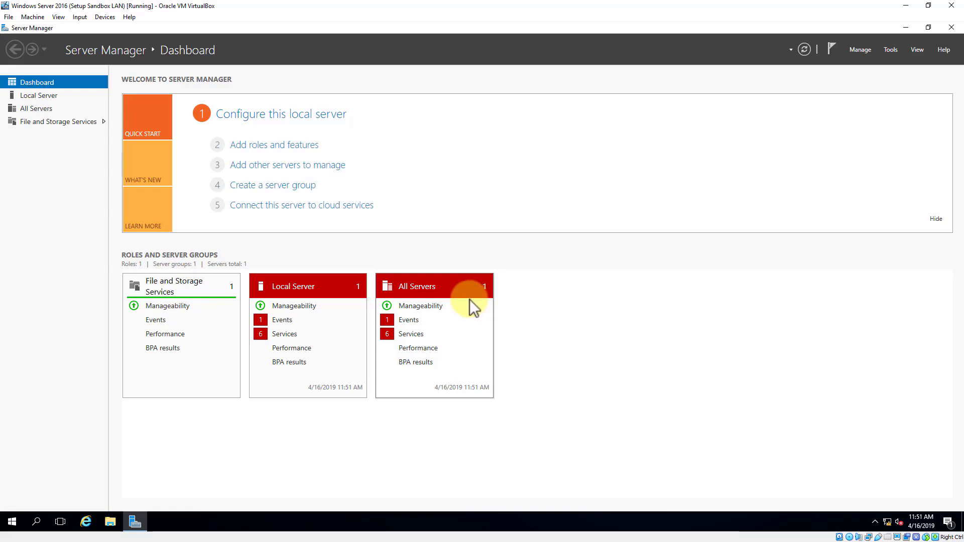
Launch Add Roles and Features, skip the intro page by default, and keep role-based installation on the local server
{"action": "left_click", "coordinate": [270, 148]}
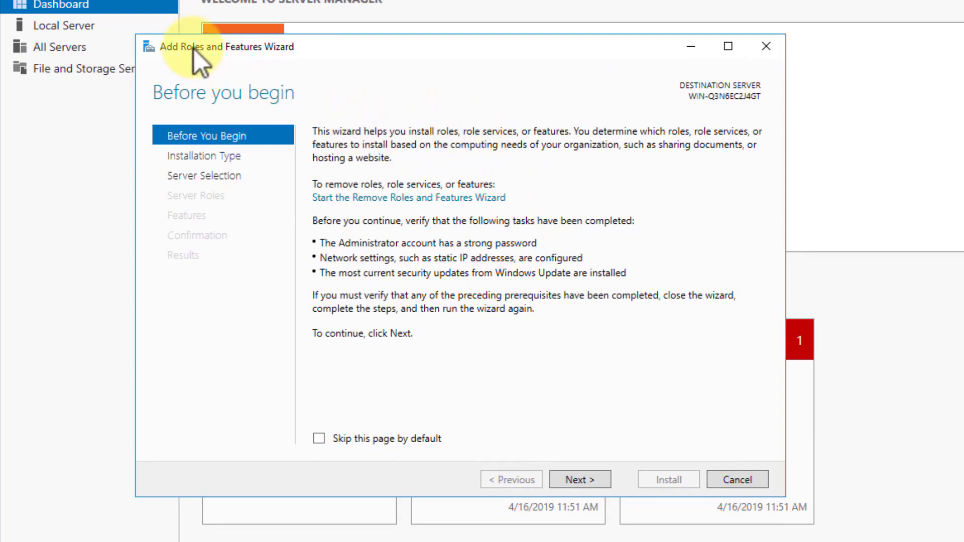
{"action": "left_click", "coordinate": [322, 441]}
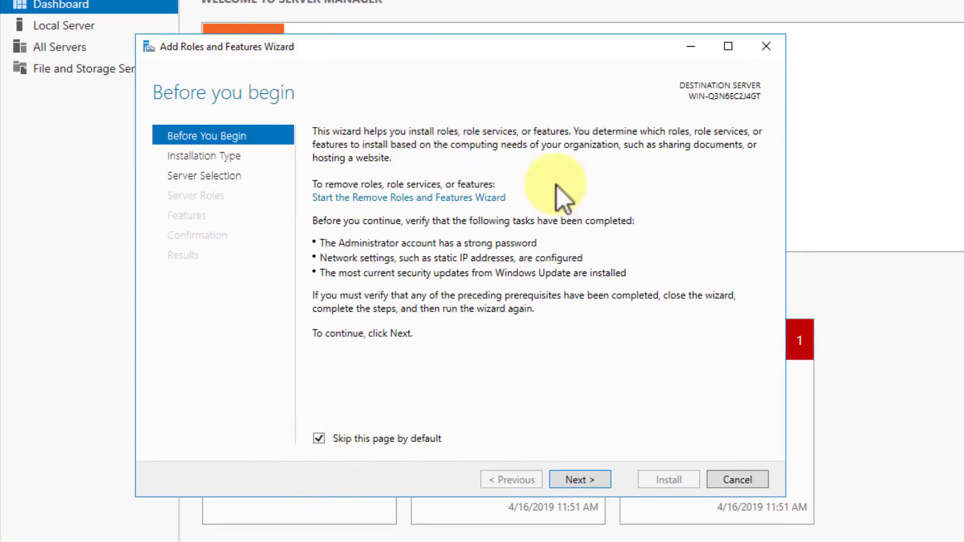
{"action": "left_click", "coordinate": [572, 481]}
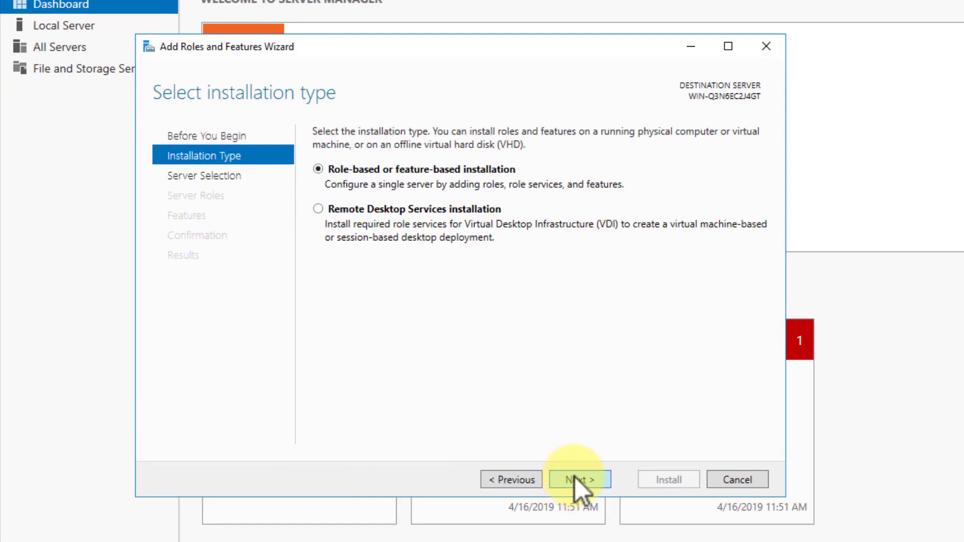
{"action": "left_click", "coordinate": [579, 482]}
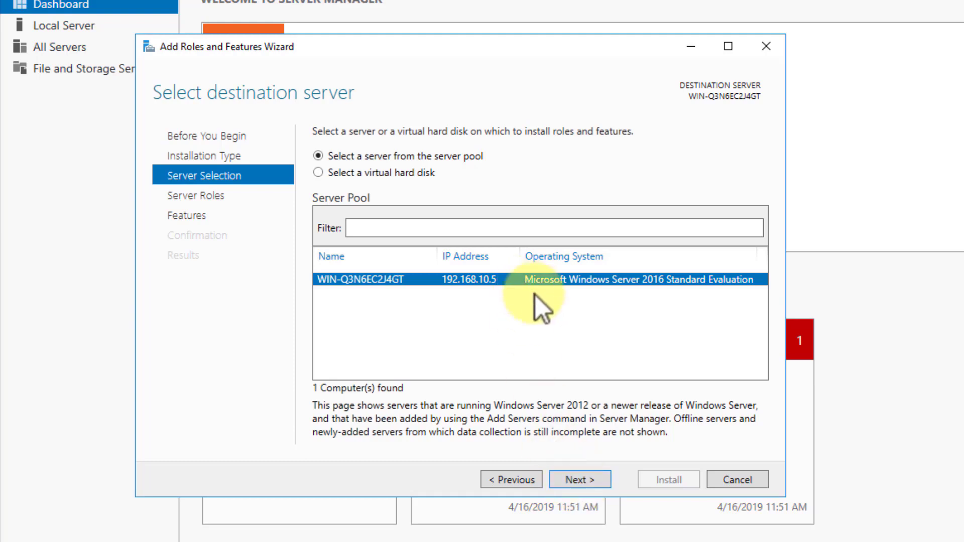
{"action": "left_click", "coordinate": [577, 481]}
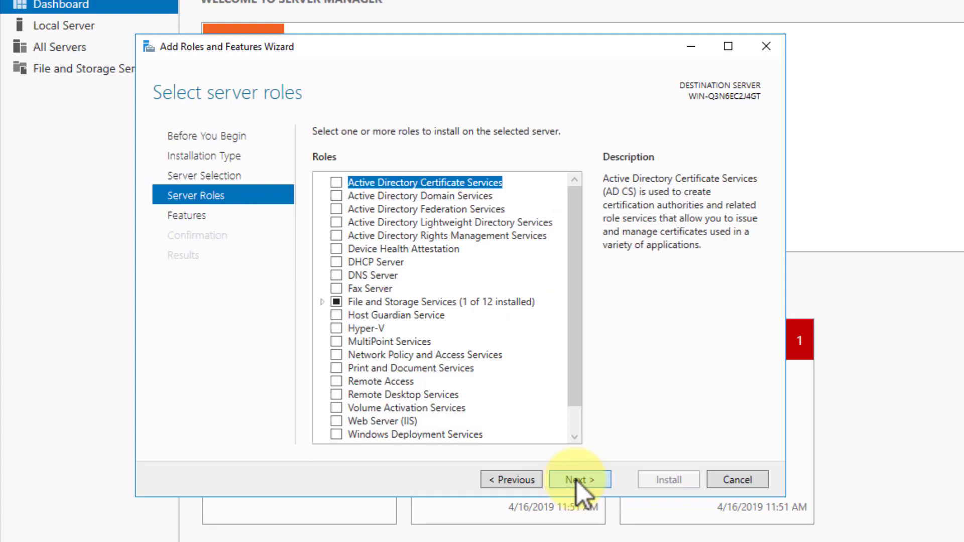
Select Active Directory Domain Services with its required management features and advance to Confirmation
{"action": "left_click", "coordinate": [336, 197]}
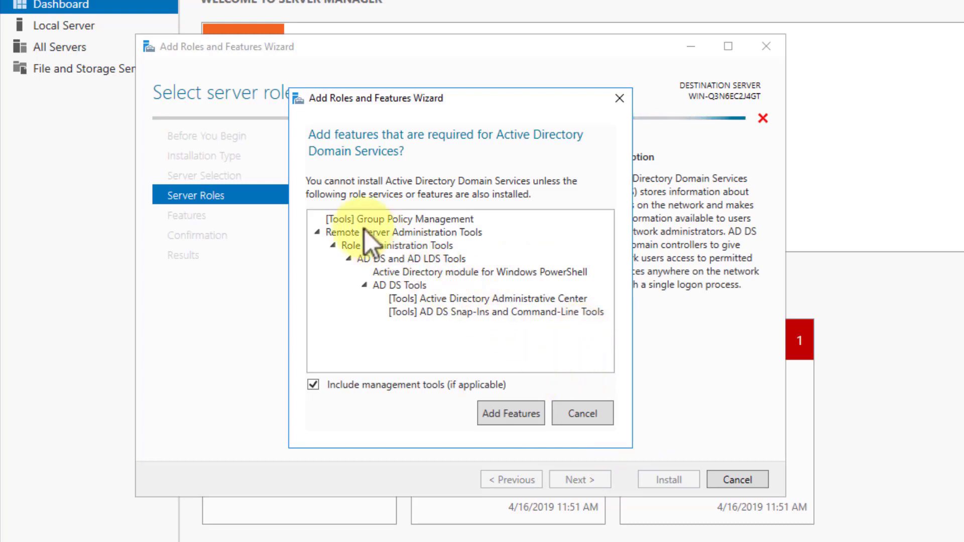
{"action": "left_click", "coordinate": [508, 417]}
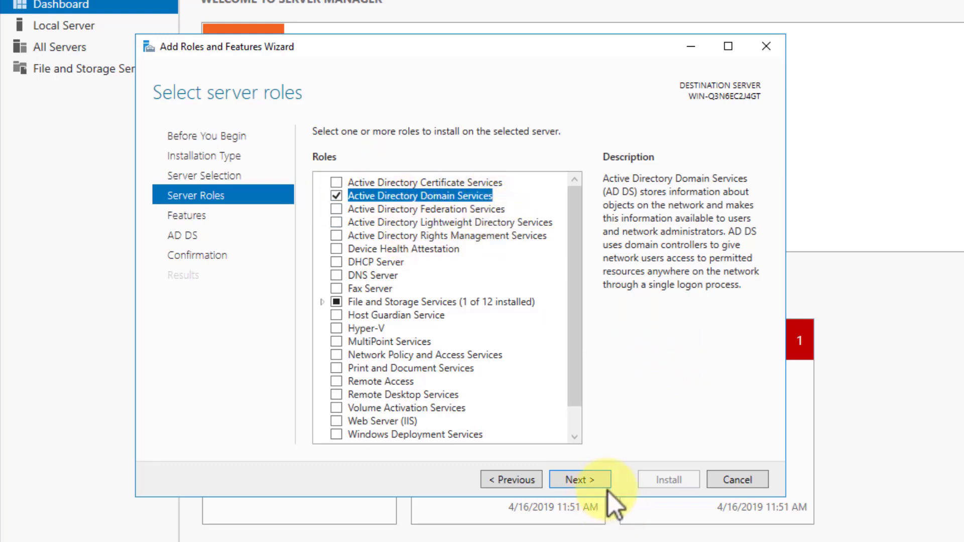
{"action": "left_click", "coordinate": [584, 480]}
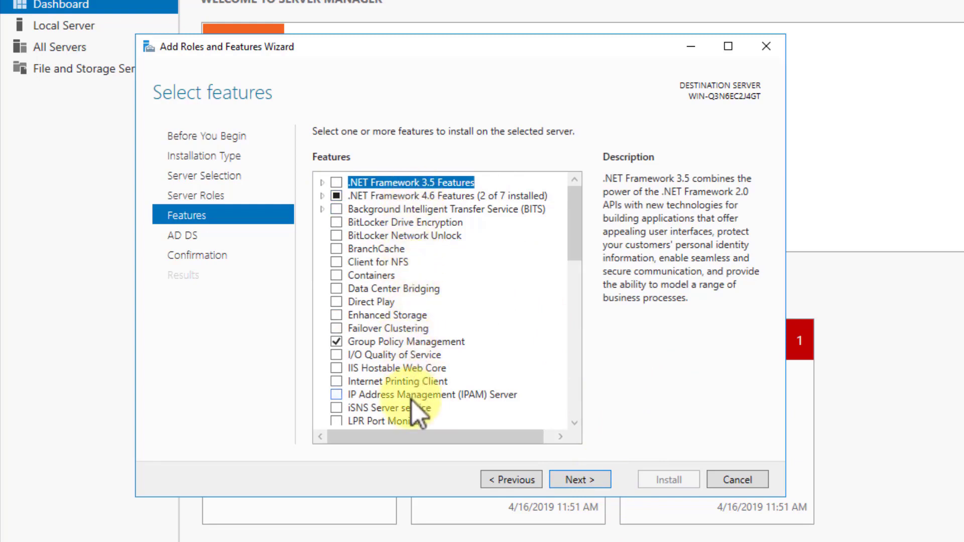
{"action": "left_click", "coordinate": [577, 483]}
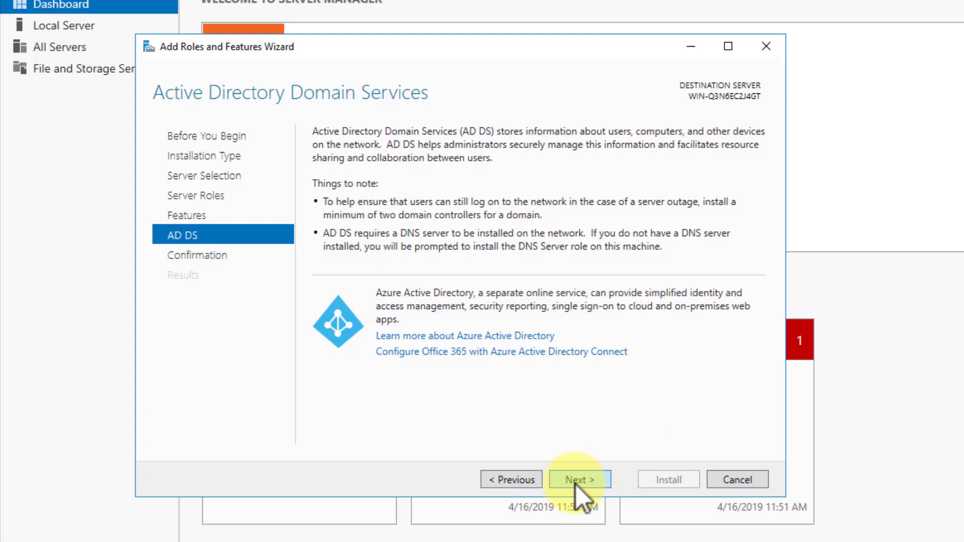
{"action": "left_click", "coordinate": [574, 483]}
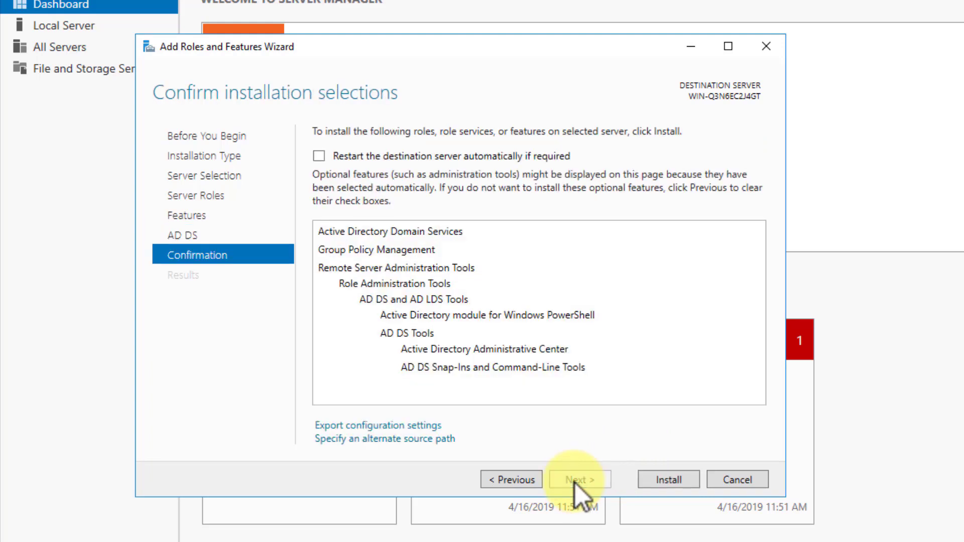
Install AD DS and its tools until the results show Installation succeeded, configuration required
{"action": "left_click", "coordinate": [669, 480]}
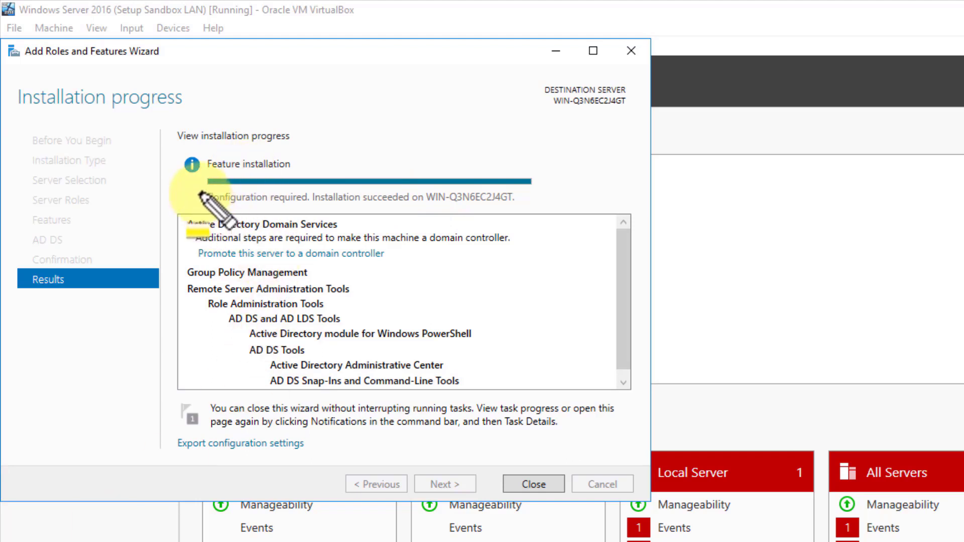
{"action": "left_click_drag", "start_coordinate": [187, 238], "coordinate": [210, 238]}
{"action": "left_click_drag", "start_coordinate": [201, 196], "coordinate": [525, 200]}
{"action": "left_click_drag", "start_coordinate": [196, 254], "coordinate": [396, 262]}
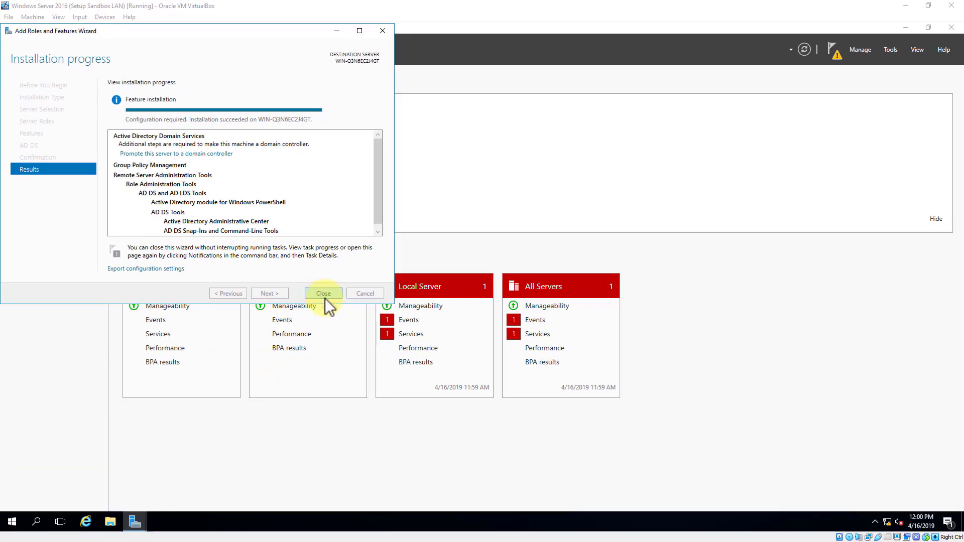
Check the post-deployment notification and close the finished Add Roles and Features wizard
{"action": "left_click", "coordinate": [838, 53]}
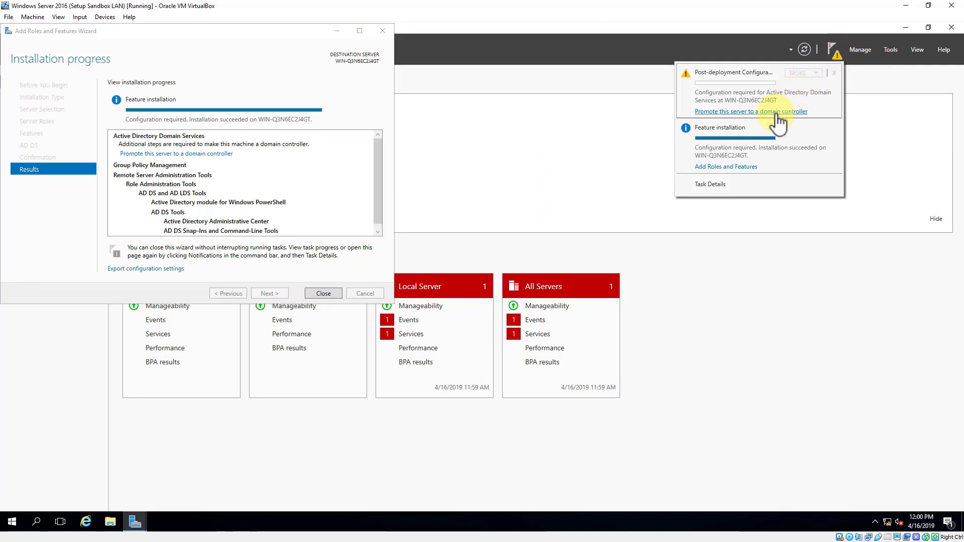
{"action": "left_click", "coordinate": [834, 49]}
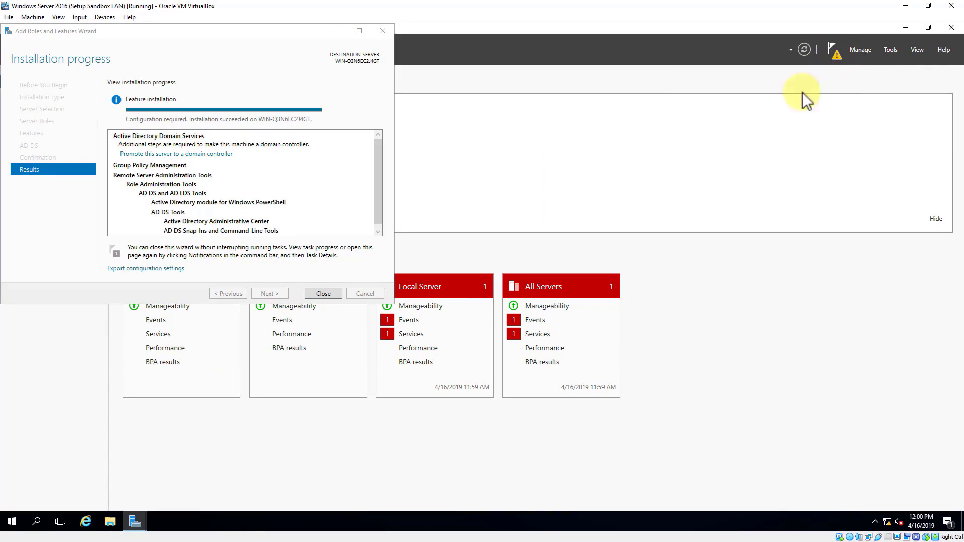
{"action": "left_click", "coordinate": [171, 153]}
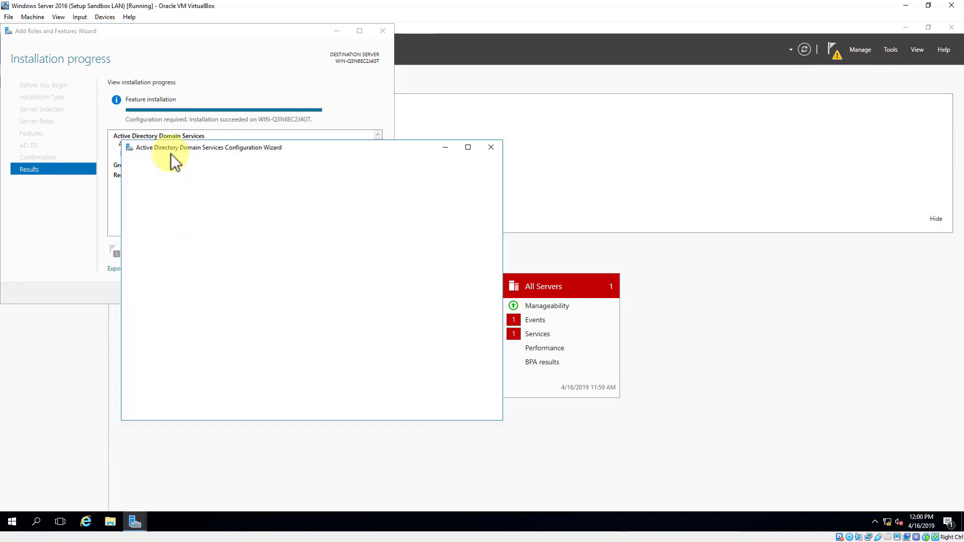
{"action": "left_click", "coordinate": [327, 104]}
{"action": "left_click", "coordinate": [335, 293]}
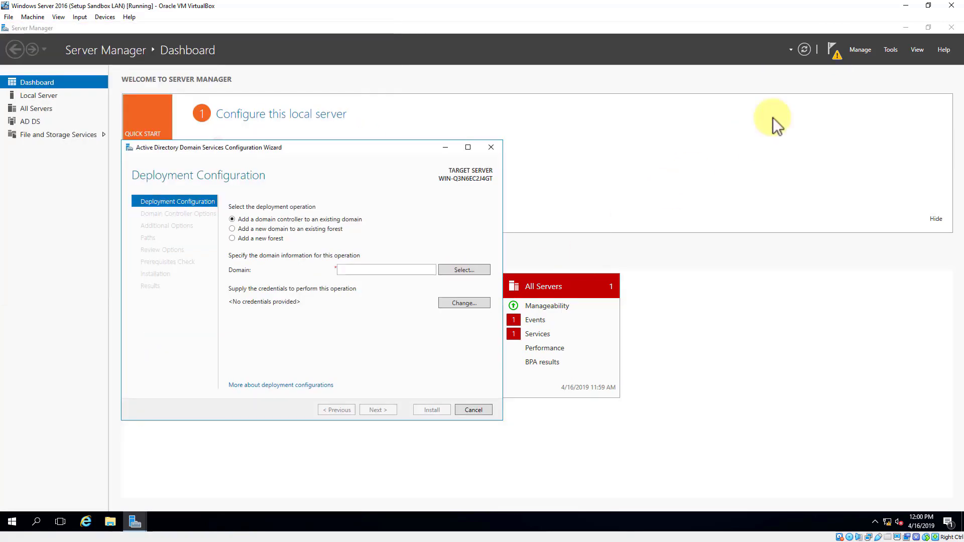
Reopen Server Manager and launch 'Promote this server to a domain controller' from the notifications
{"action": "left_click", "coordinate": [906, 27]}
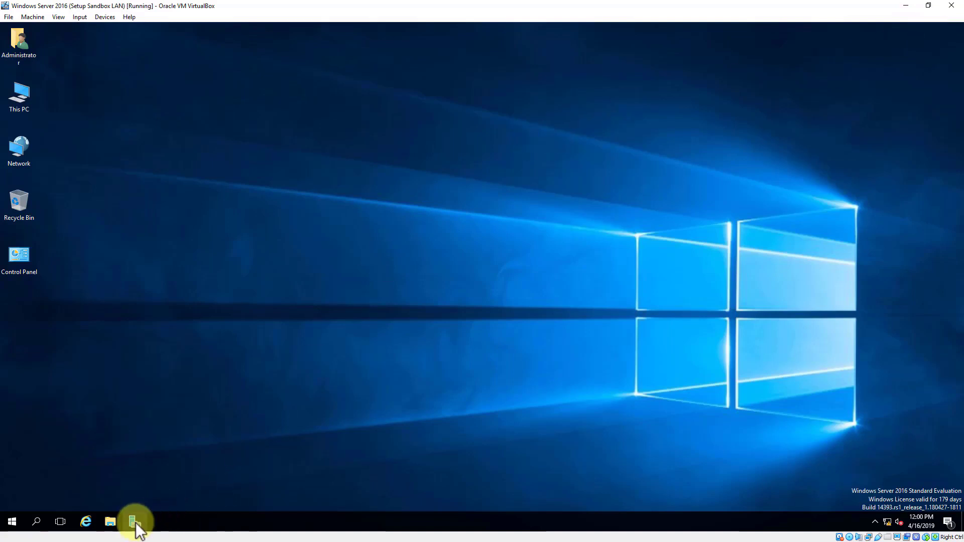
{"action": "left_click", "coordinate": [135, 522]}
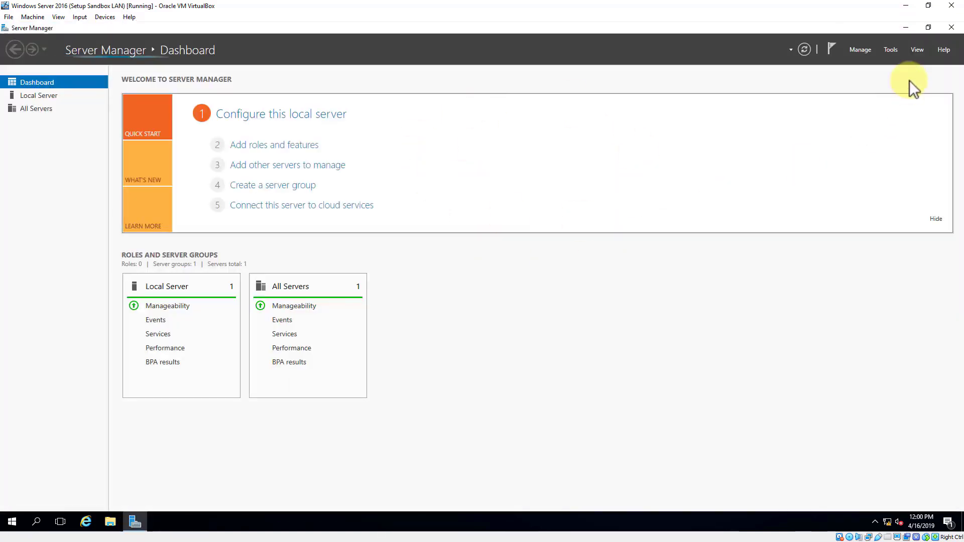
{"action": "left_click", "coordinate": [831, 47]}
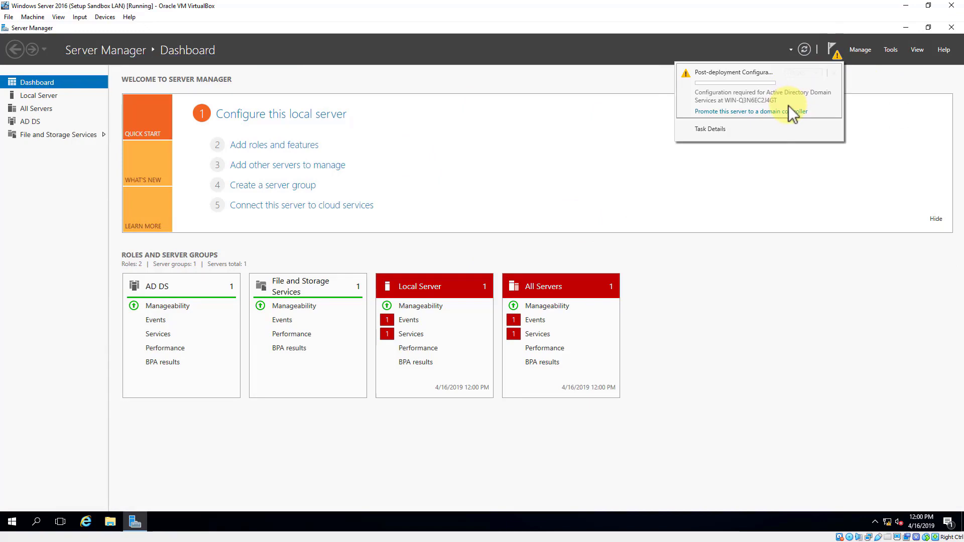
{"action": "left_click", "coordinate": [784, 112]}
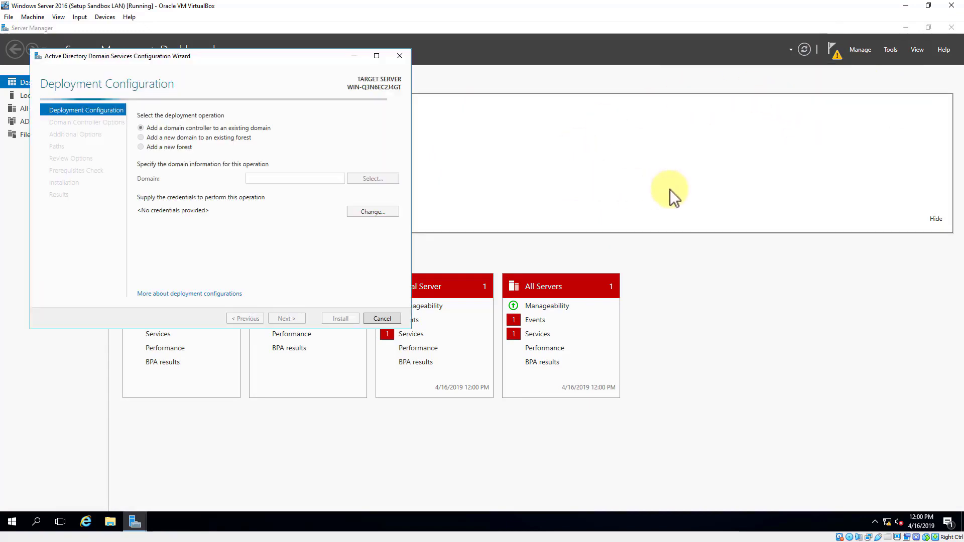
Minimize Server Manager and choose Add a new forest in the deployment configuration
{"action": "left_click", "coordinate": [908, 28]}
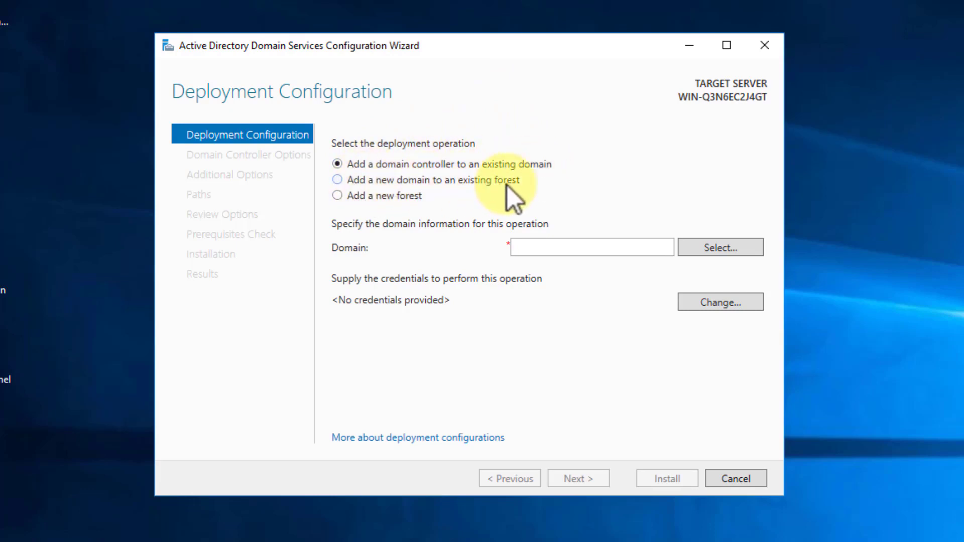
{"action": "left_click", "coordinate": [338, 196]}
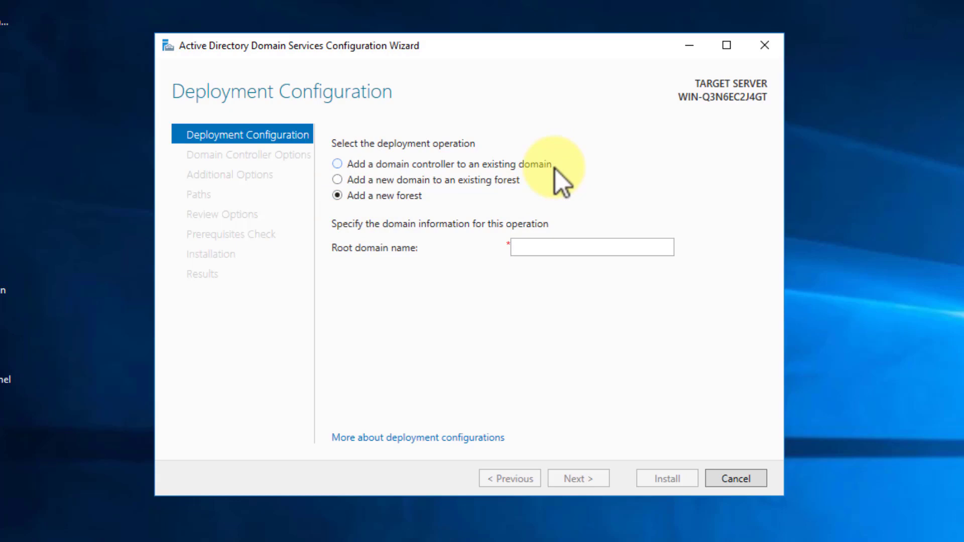
{"action": "left_click", "coordinate": [535, 247]}
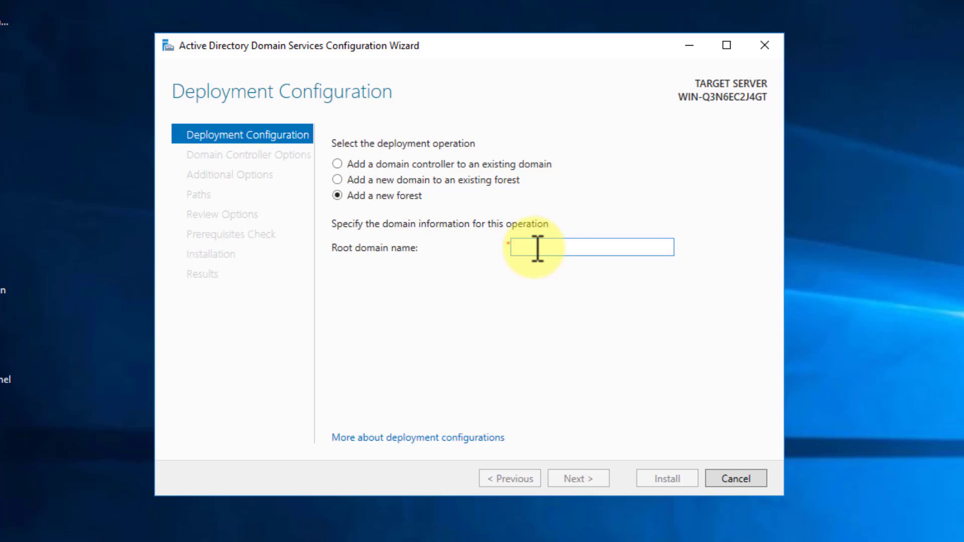
Set the root domain name to alnet.com, after briefly trying alnet.local, and continue
{"action": "type", "text": "alnet.c"}
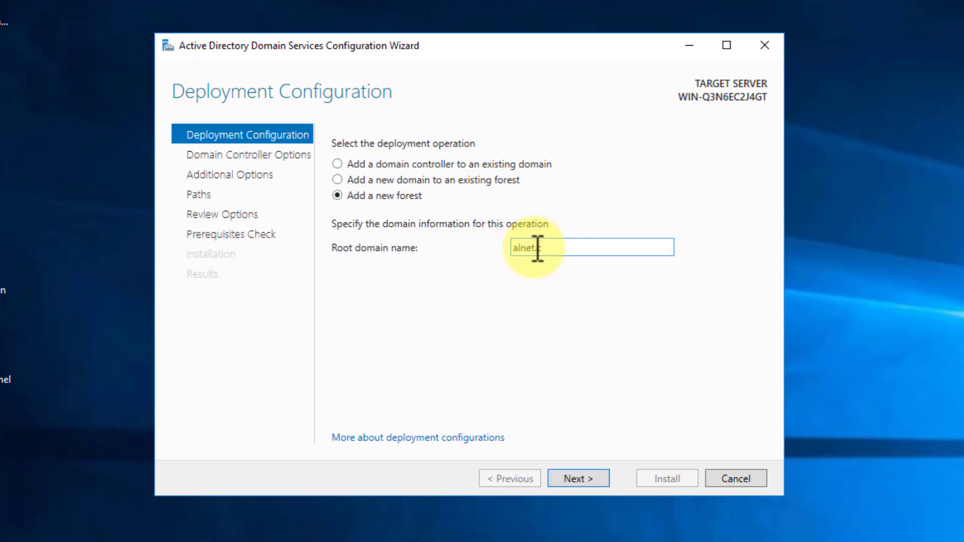
{"action": "type", "text": "om"}
{"action": "left_click_drag", "start_coordinate": [537, 249], "coordinate": [466, 266]}
{"action": "left_click", "coordinate": [565, 250]}
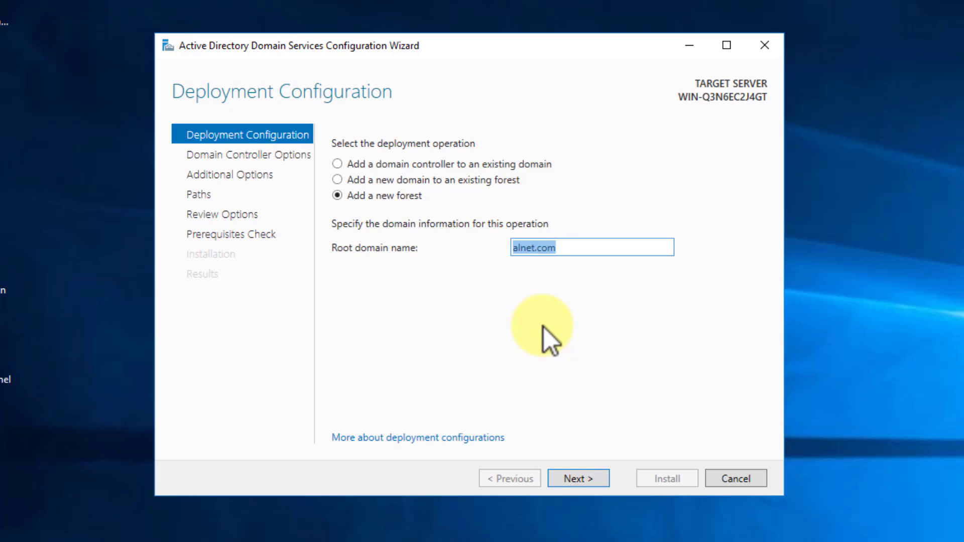
{"action": "left_click", "coordinate": [573, 250]}
{"action": "key", "text": "BackSpace"}
{"action": "key", "text": "BackSpace"}
{"action": "key", "text": "BackSpace"}
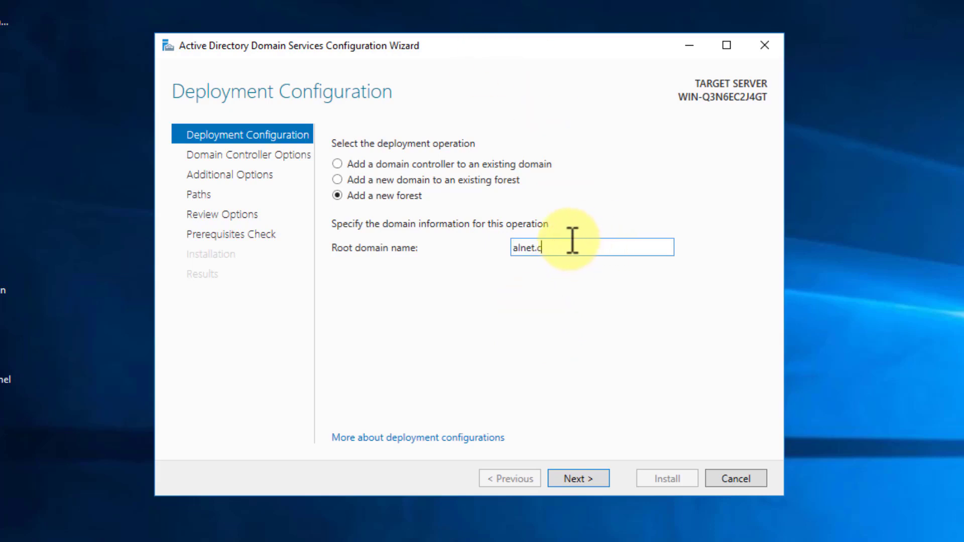
{"action": "type", "text": "loc"}
{"action": "type", "text": "al"}
{"action": "key", "text": "BackSpace"}
{"action": "key", "text": "BackSpace"}
{"action": "key", "text": "BackSpace"}
{"action": "key", "text": "BackSpace"}
{"action": "key", "text": "BackSpace"}
{"action": "type", "text": "com"}
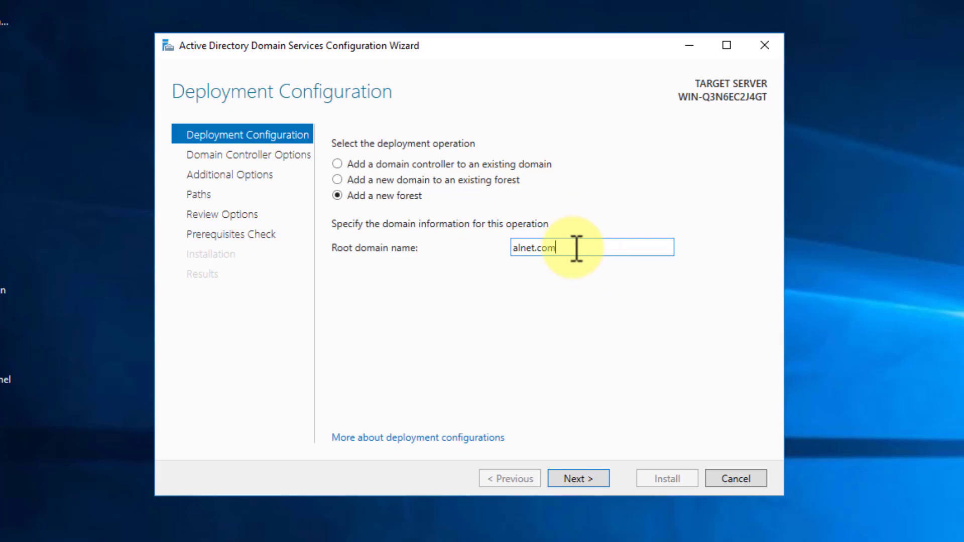
{"action": "left_click", "coordinate": [578, 480]}
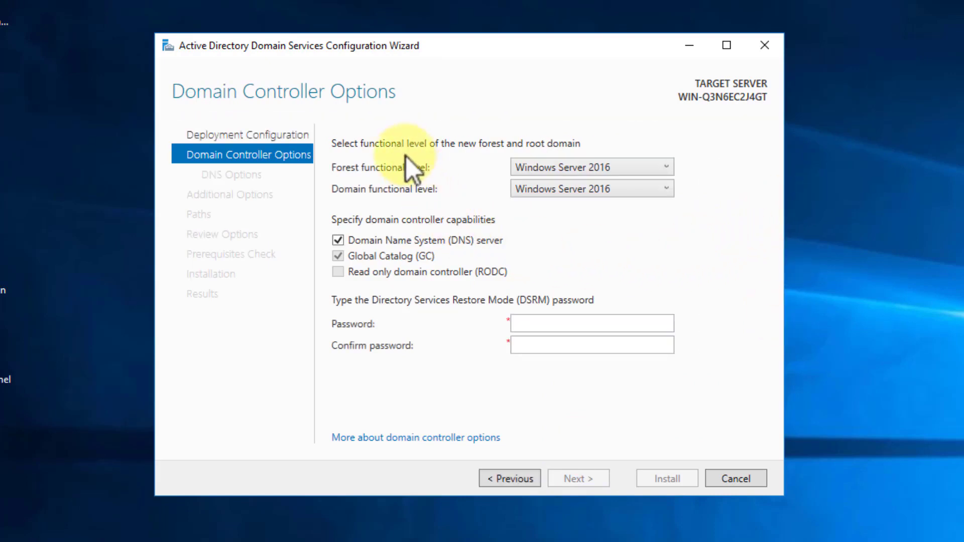
Try the Windows Server 2008 functional levels but leave forest and domain at Windows Server 2016
{"action": "left_click", "coordinate": [665, 171]}
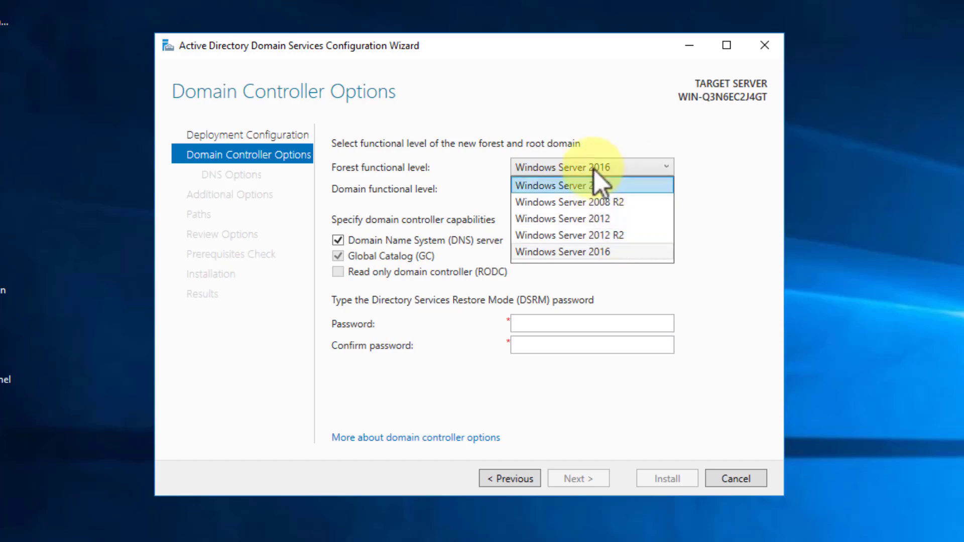
{"action": "left_click", "coordinate": [594, 252]}
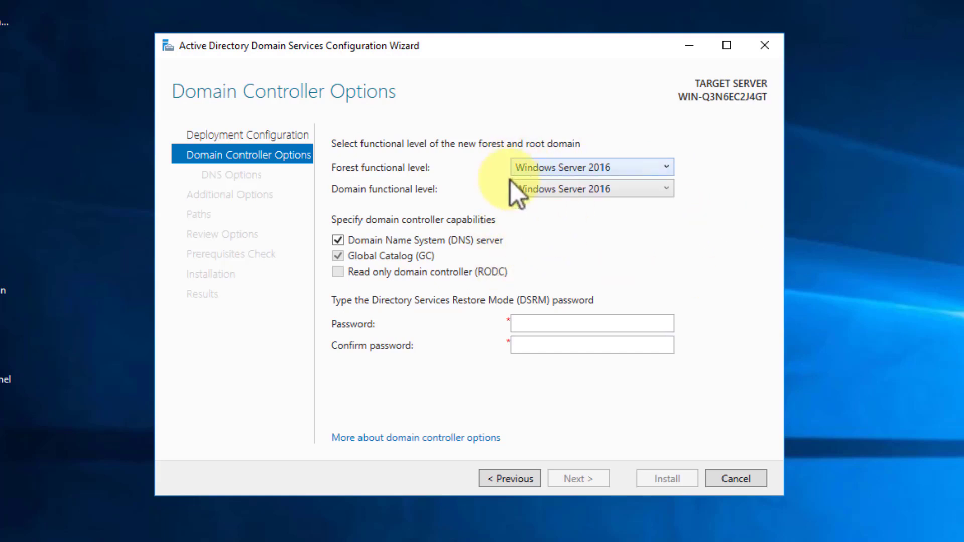
{"action": "left_click", "coordinate": [668, 190]}
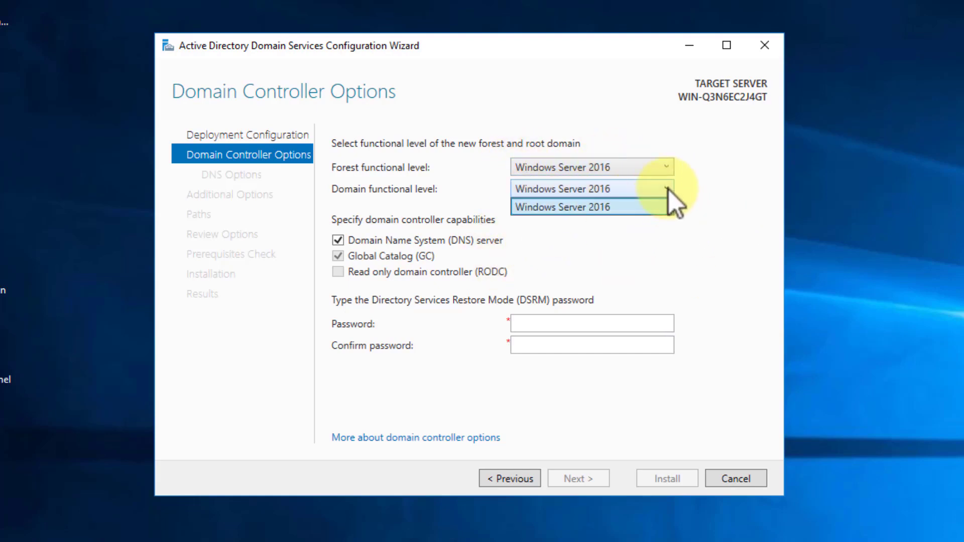
{"action": "left_click", "coordinate": [669, 189]}
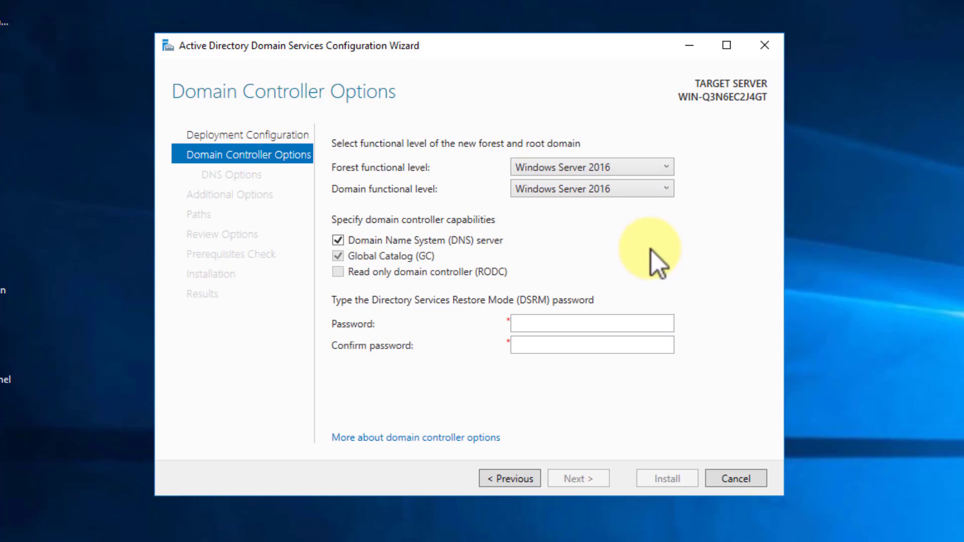
{"action": "left_click", "coordinate": [661, 170]}
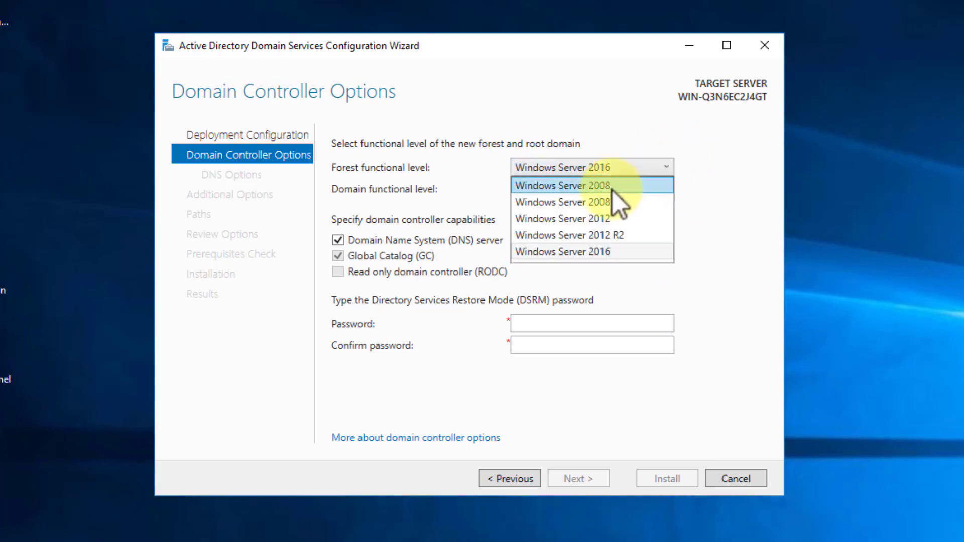
{"action": "left_click", "coordinate": [614, 186]}
{"action": "left_click", "coordinate": [664, 193]}
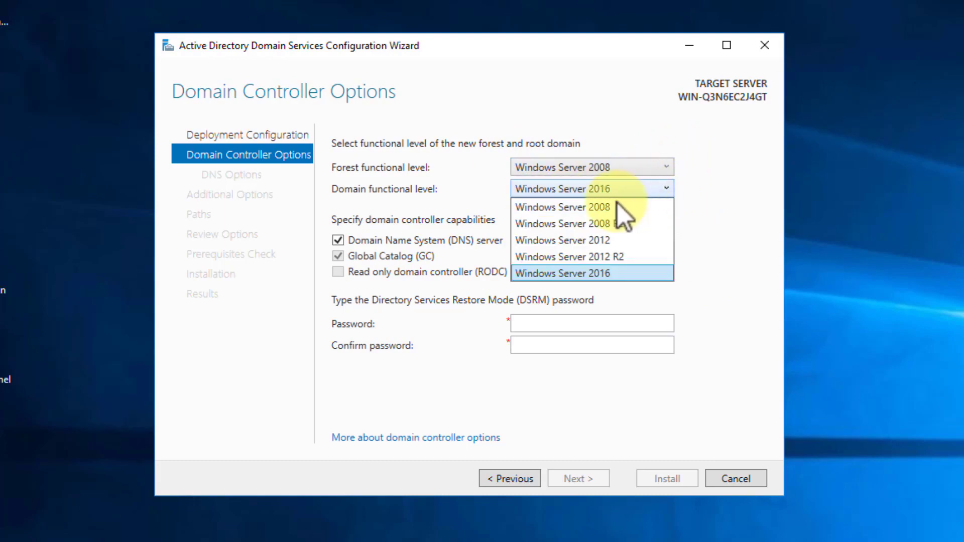
{"action": "left_click", "coordinate": [593, 206]}
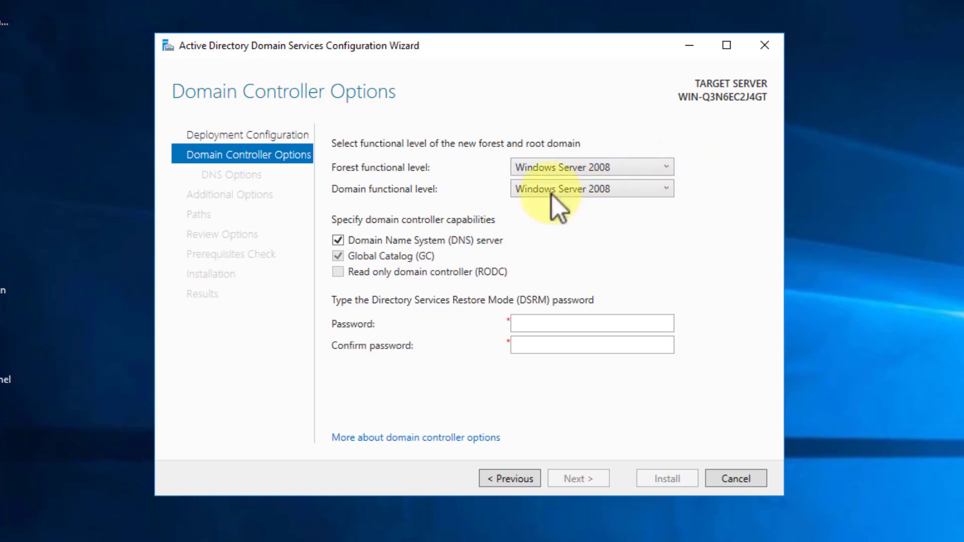
{"action": "left_click", "coordinate": [638, 168]}
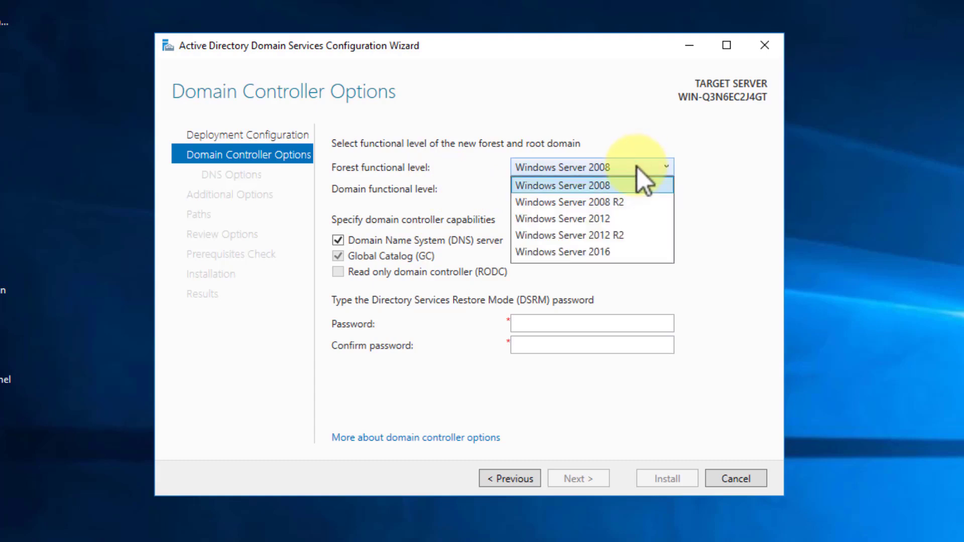
{"action": "left_click", "coordinate": [604, 254]}
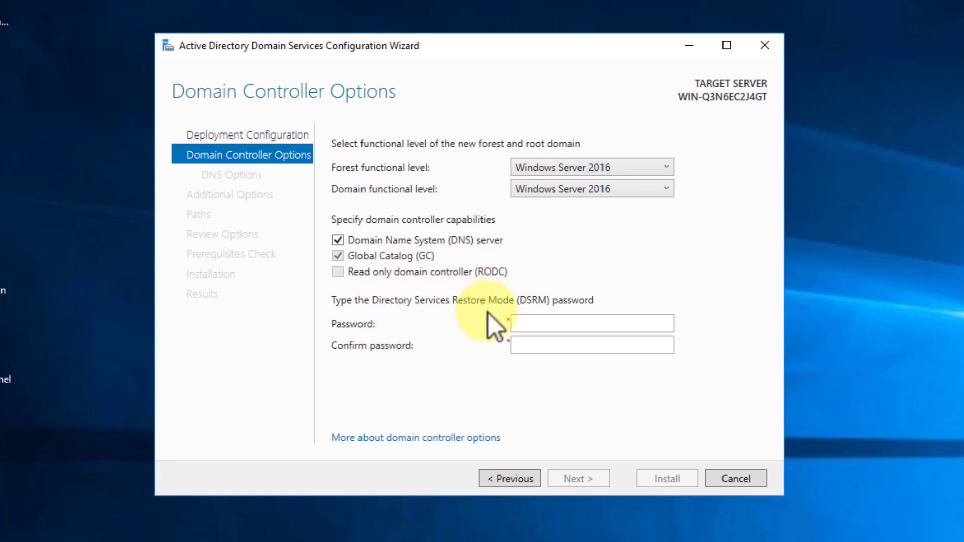
Enter and confirm the Directory Services Restore Mode password
{"action": "left_click", "coordinate": [551, 325]}
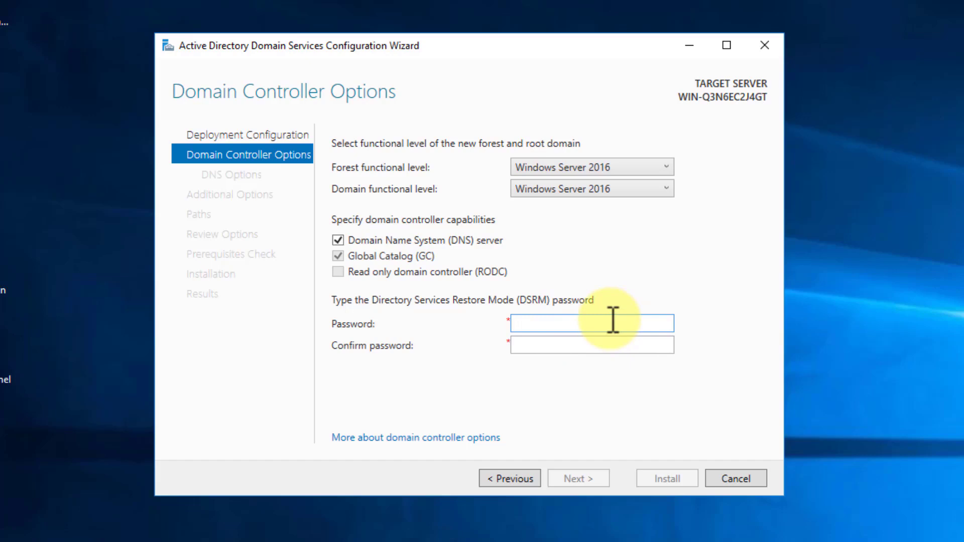
{"action": "type", "text": "•••••••••"}
{"action": "key", "text": "Tab"}
{"action": "type", "text": "••••••"}
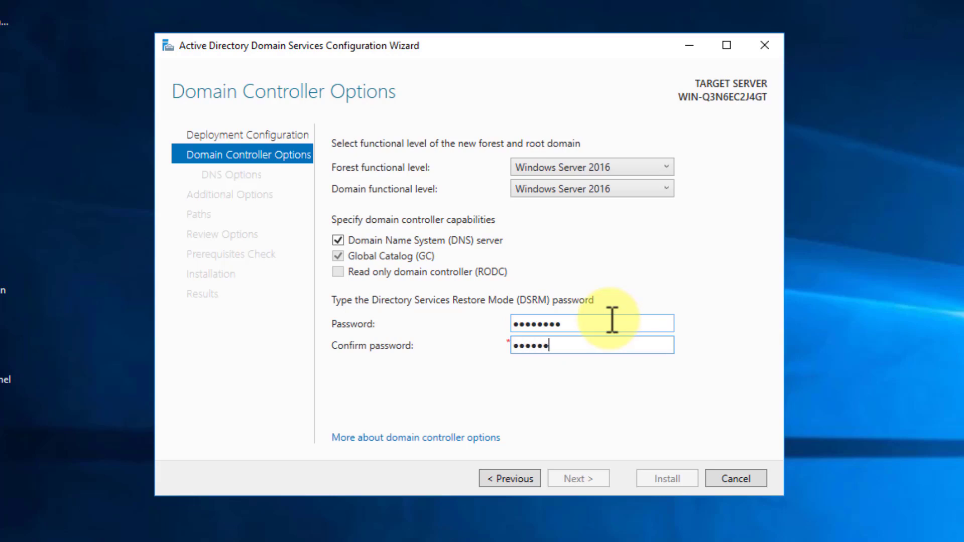
{"action": "type", "text": "•••"}
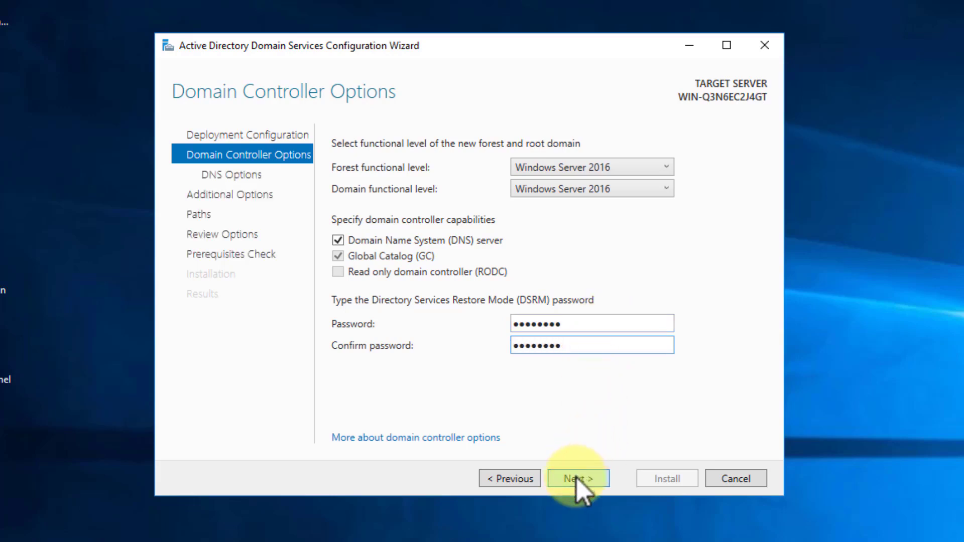
Accept the default DNS options and NetBIOS name ALNET to reach the Paths page
{"action": "left_click", "coordinate": [577, 479]}
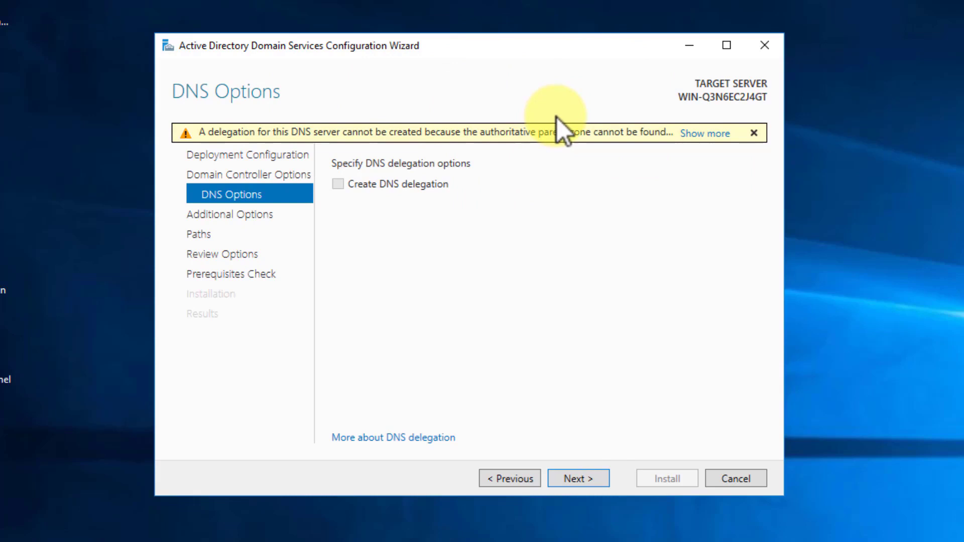
{"action": "left_click", "coordinate": [581, 483]}
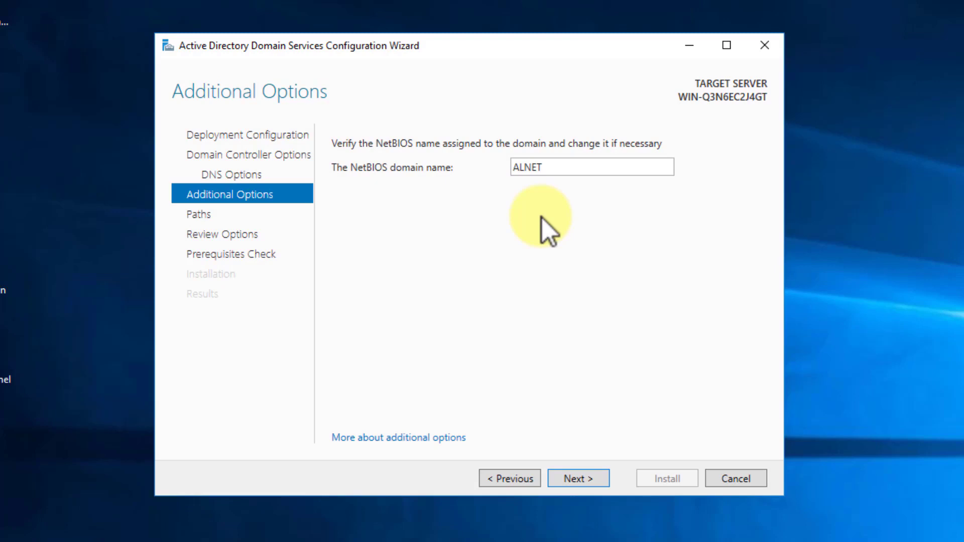
{"action": "left_click", "coordinate": [579, 479]}
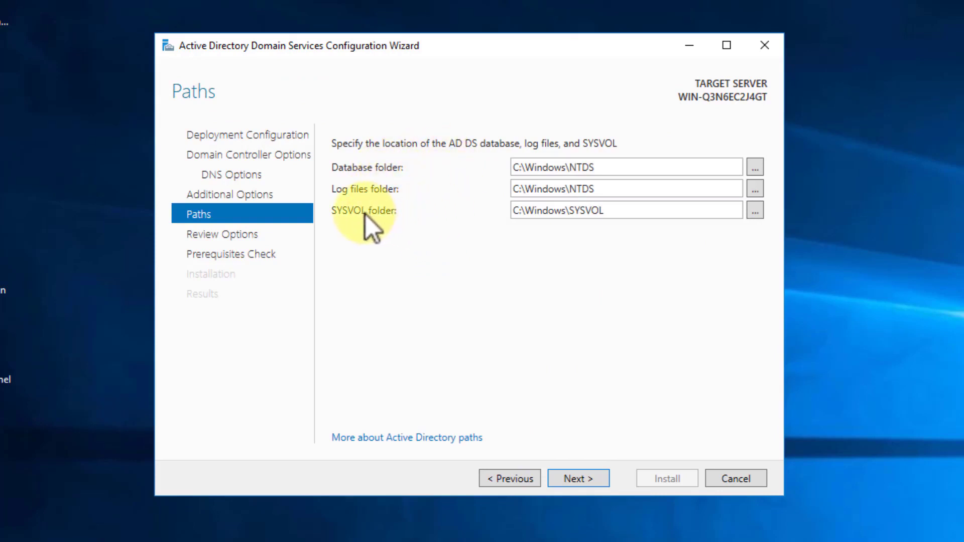
{"action": "left_click", "coordinate": [583, 479]}
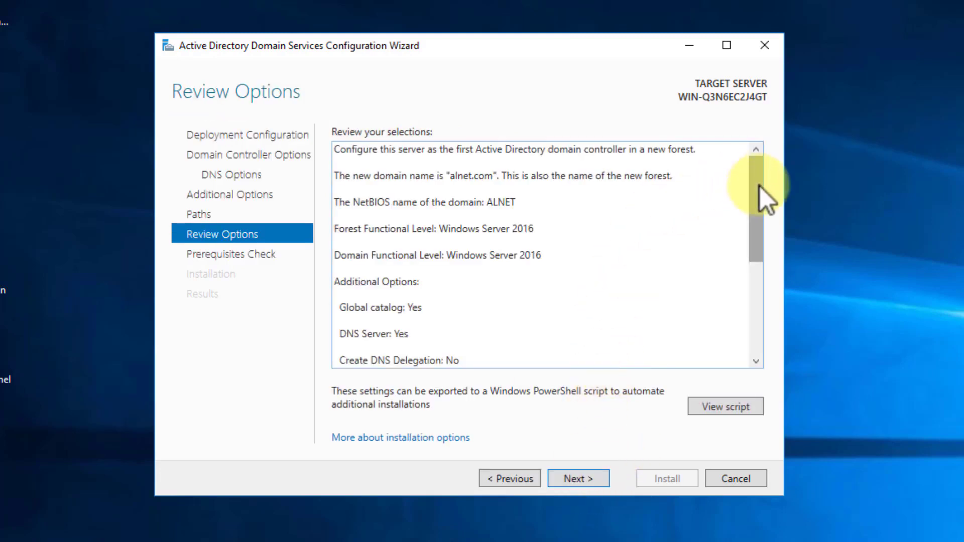
{"action": "left_click_drag", "start_coordinate": [756, 170], "coordinate": [757, 315]}
{"action": "left_click_drag", "start_coordinate": [756, 232], "coordinate": [759, 123]}
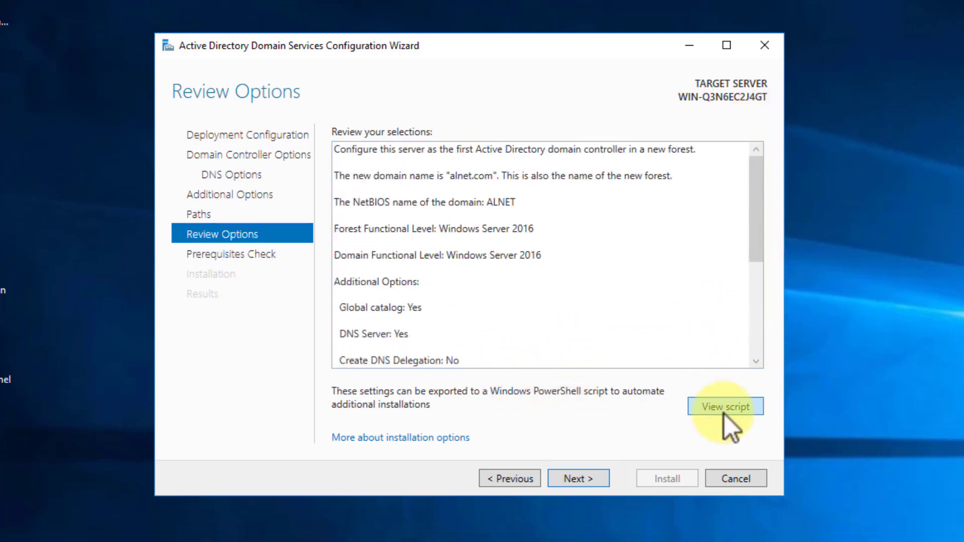
{"action": "left_click", "coordinate": [726, 408]}
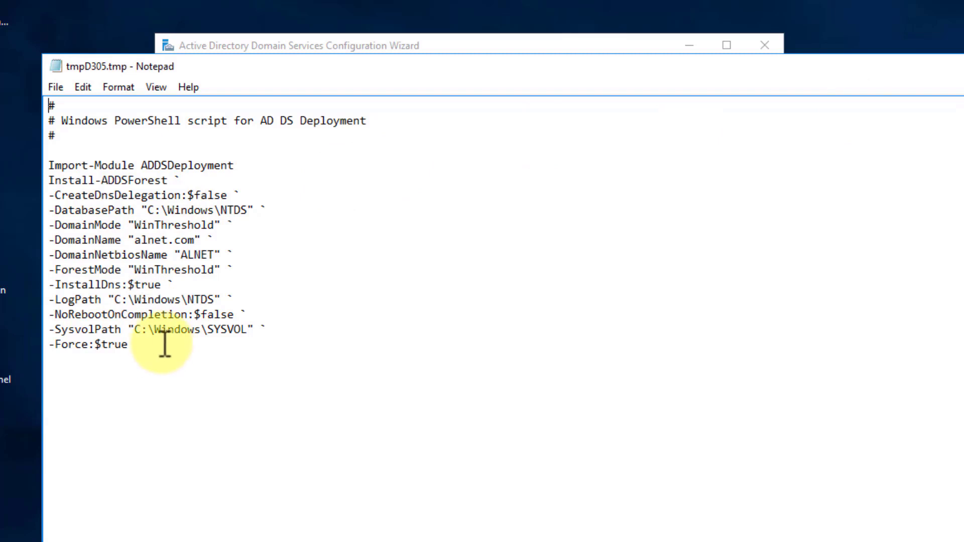
{"action": "left_click_drag", "start_coordinate": [164, 344], "coordinate": [46, 95]}
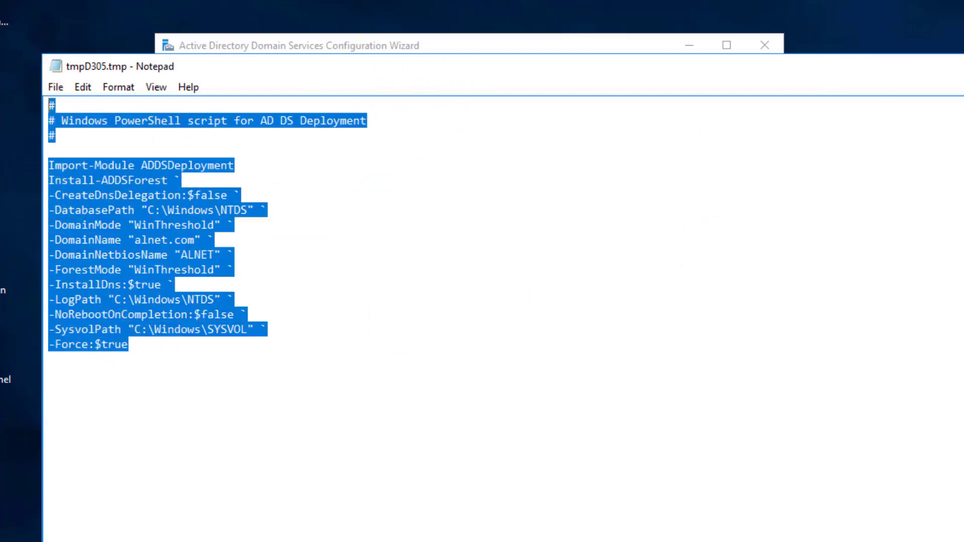
{"action": "key", "text": "alt+F4"}
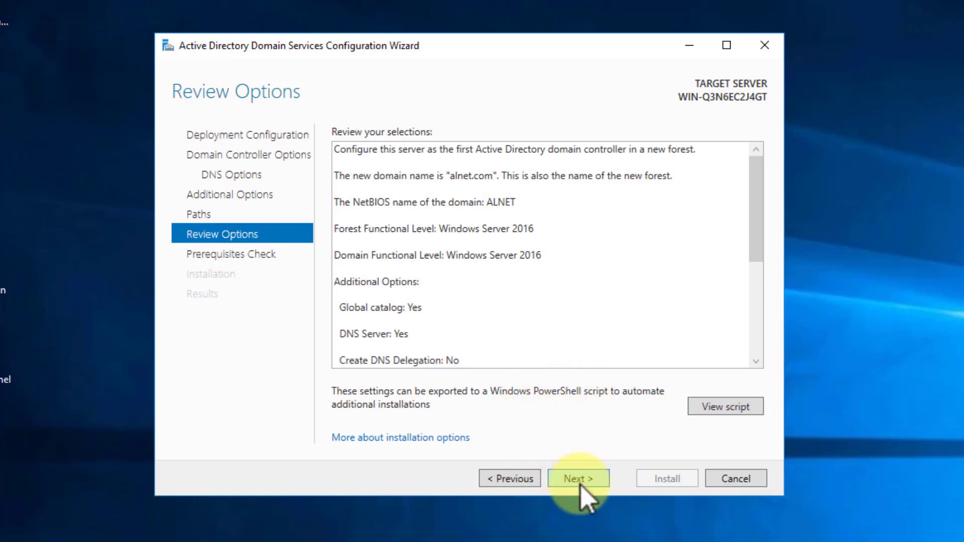
Pass the prerequisites check, review its results, and install AD DS to promote the server
{"action": "left_click", "coordinate": [578, 479]}
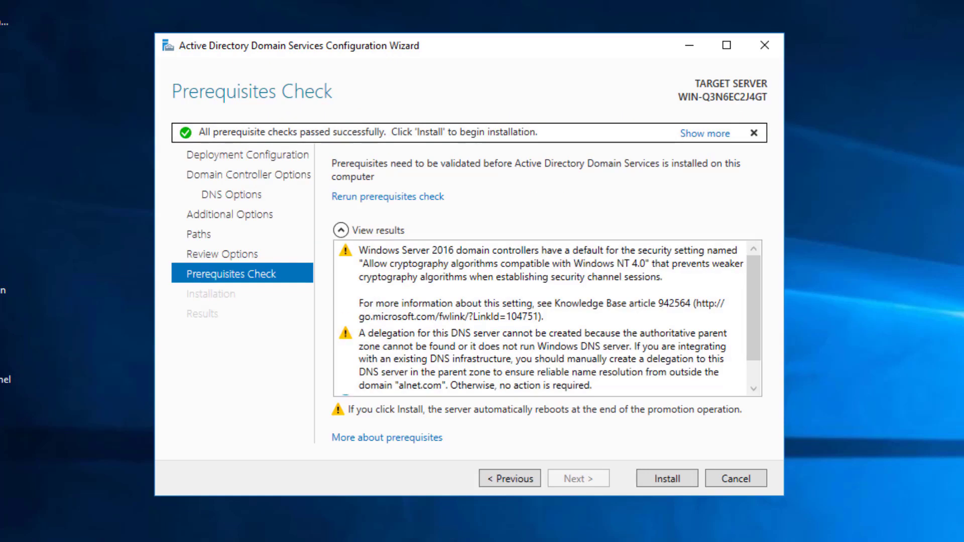
{"action": "left_click_drag", "start_coordinate": [752, 268], "coordinate": [499, 324]}
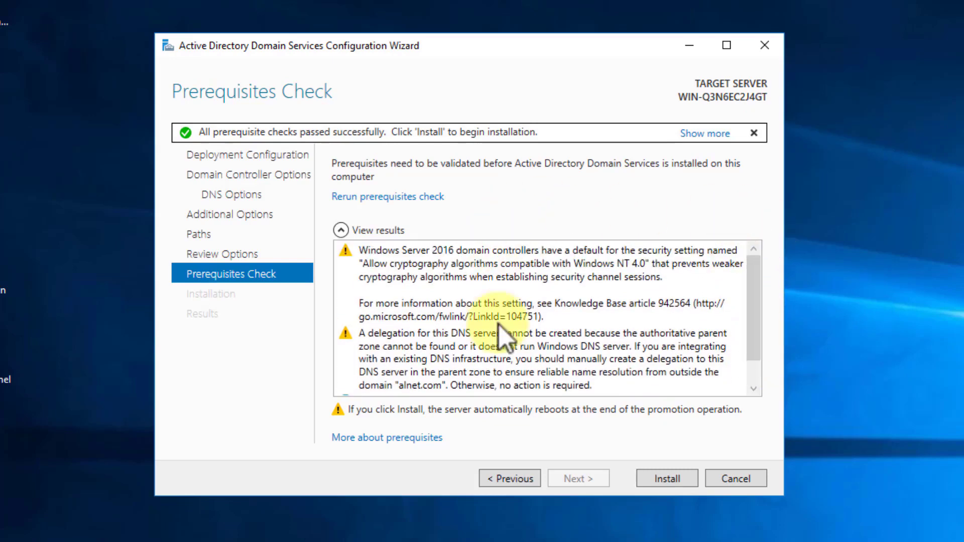
{"action": "left_click", "coordinate": [672, 480]}
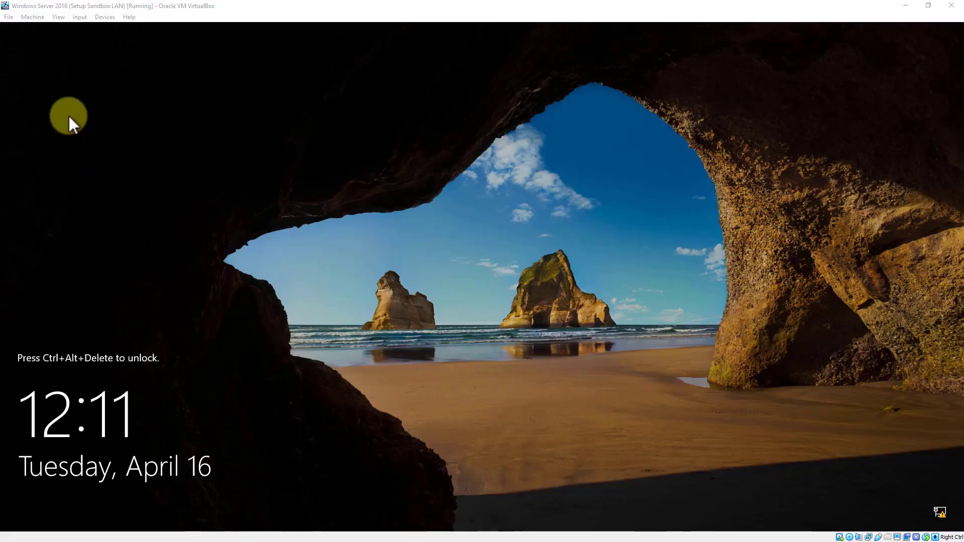
Send Ctrl-Alt-Del to the guest server from VirtualBox's Input menu
{"action": "left_click", "coordinate": [79, 17]}
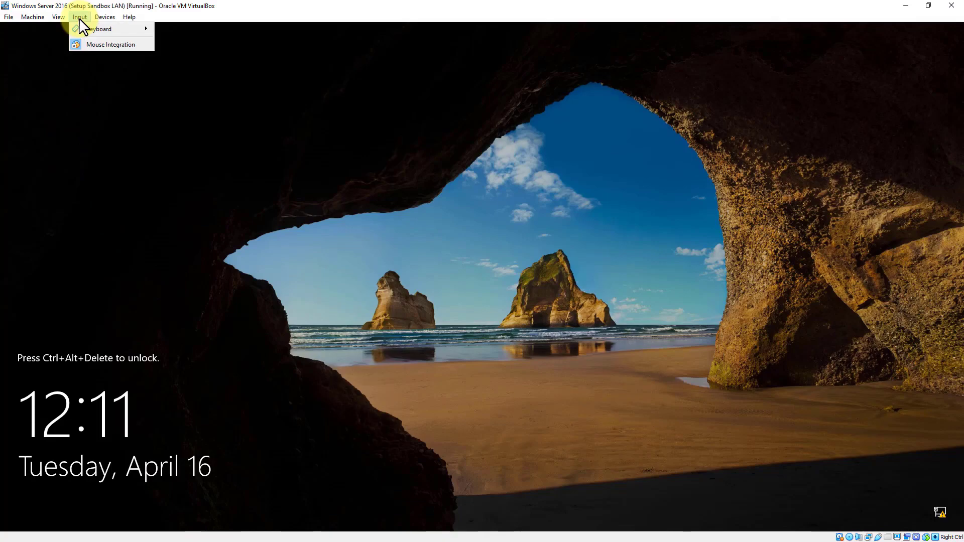
{"action": "mouse_move", "coordinate": [90, 29]}
{"action": "left_click", "coordinate": [186, 47]}
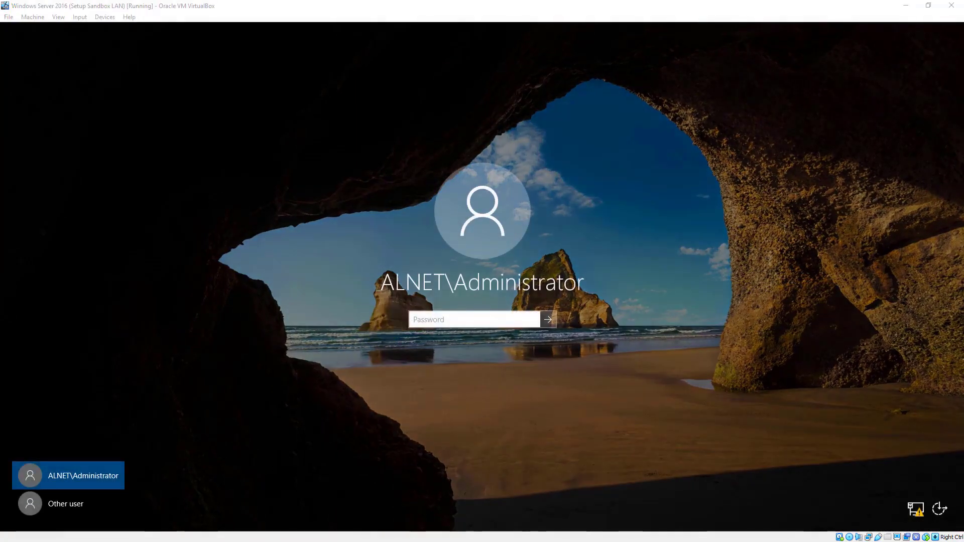
Sign in as the domain administrator by entering the account password
{"action": "left_click_drag", "start_coordinate": [375, 265], "coordinate": [397, 294]}
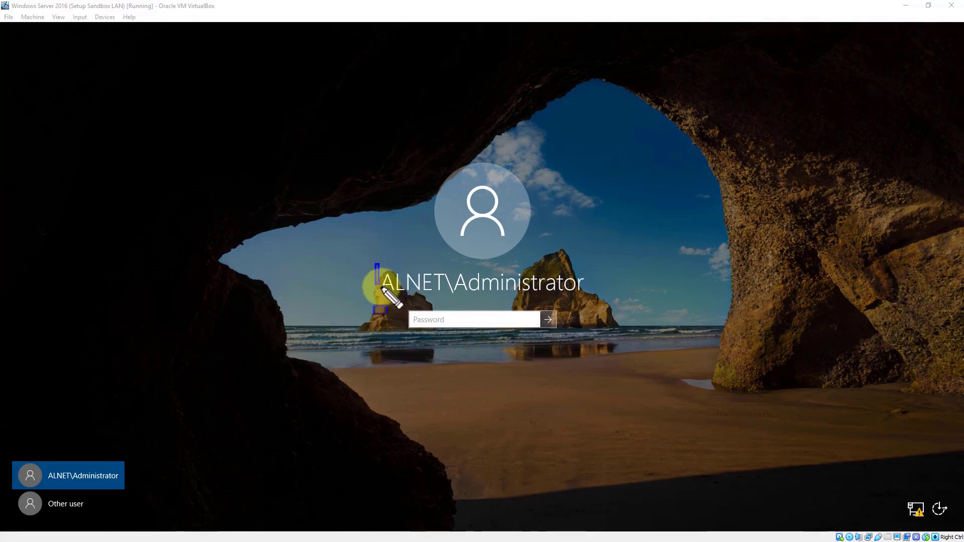
{"action": "left_click_drag", "start_coordinate": [538, 299], "coordinate": [596, 302]}
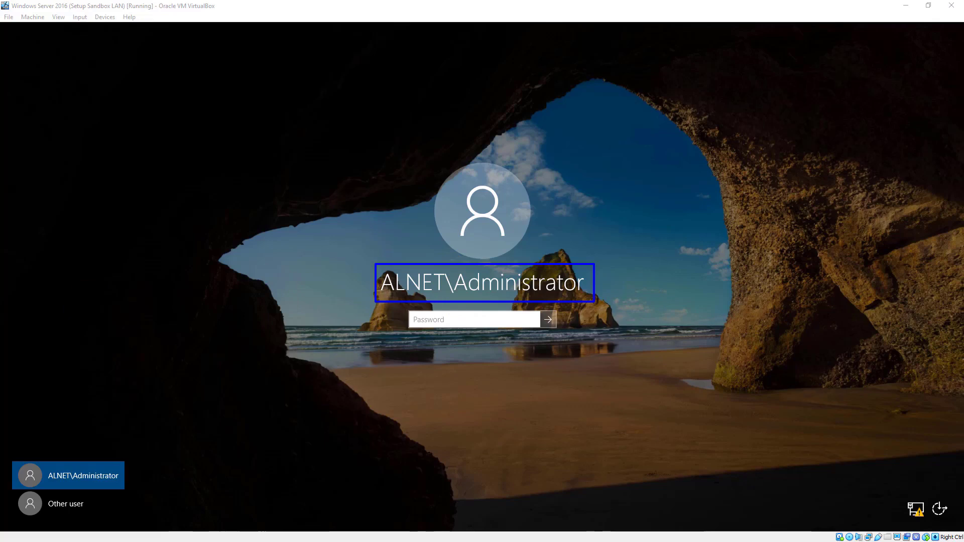
{"action": "key", "text": "Escape"}
{"action": "left_click", "coordinate": [432, 319]}
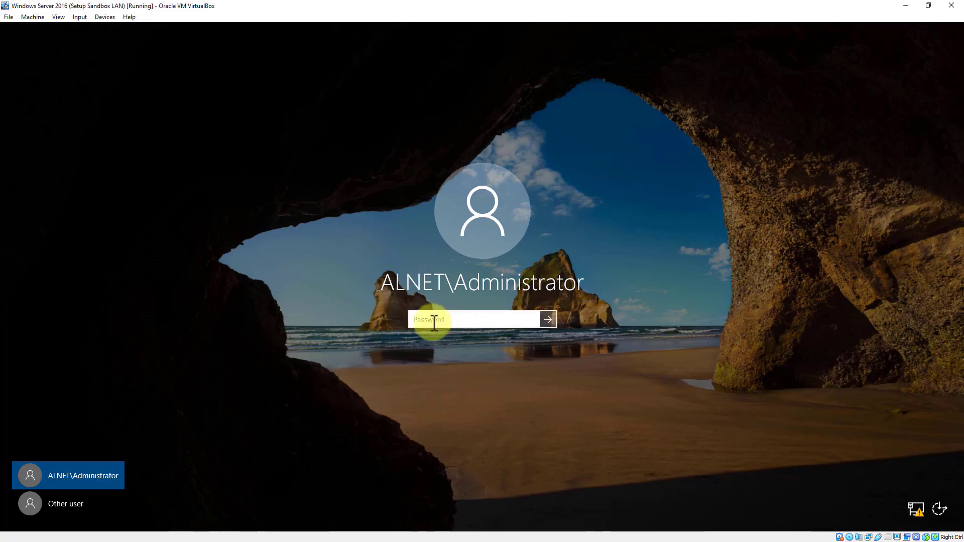
{"action": "type", "text": "Pa$$w0rd"}
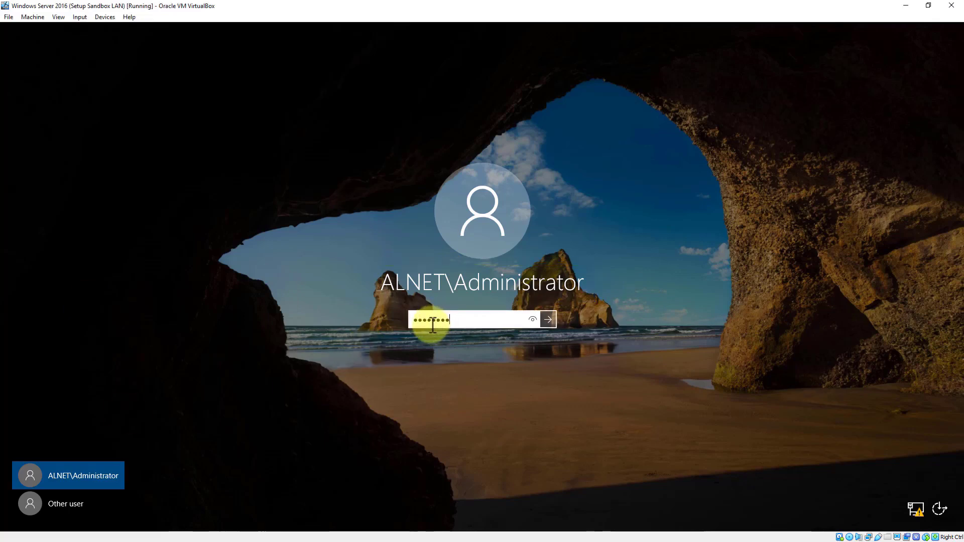
{"action": "key", "text": "Return"}
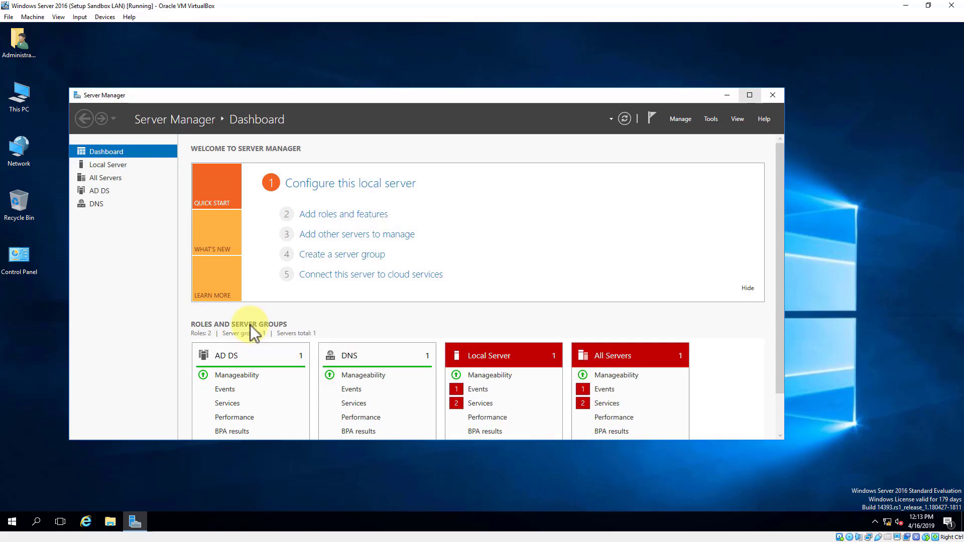
Maximize Server Manager and review the AD DS and DNS role tiles on the dashboard
{"action": "left_click", "coordinate": [750, 95]}
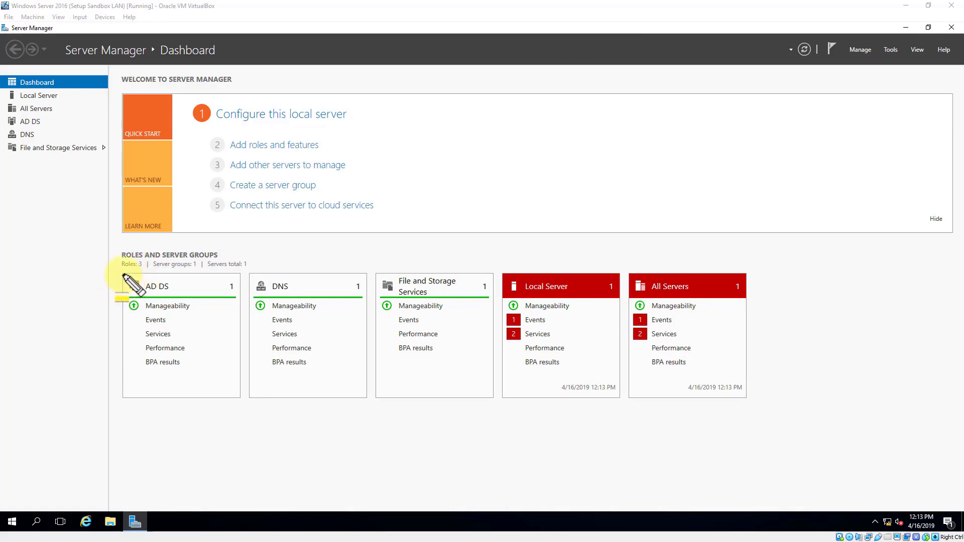
{"action": "left_click_drag", "start_coordinate": [134, 327], "coordinate": [241, 398]}
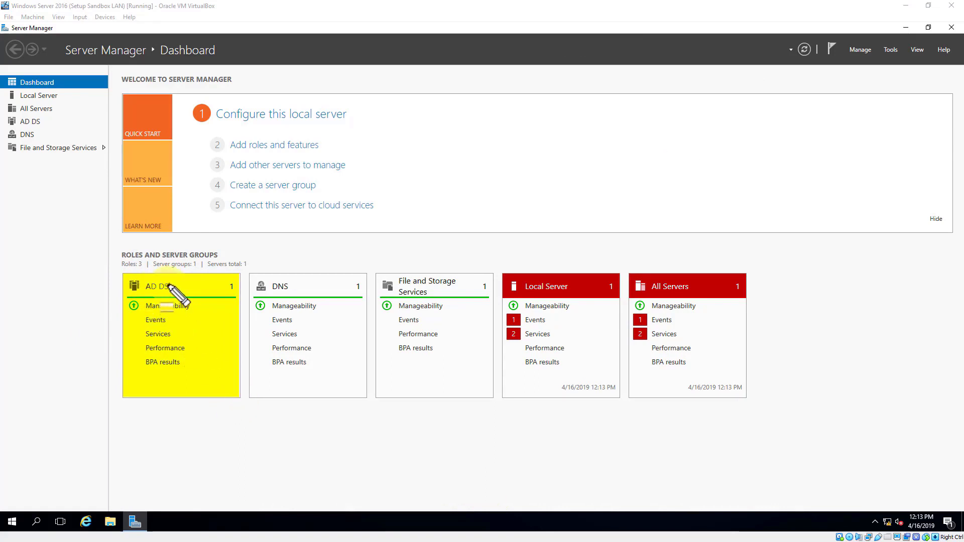
{"action": "mouse_move", "coordinate": [250, 274]}
{"action": "left_mouse_down"}
{"action": "mouse_move", "coordinate": [316, 387]}
{"action": "mouse_move", "coordinate": [367, 400]}
{"action": "left_mouse_up"}
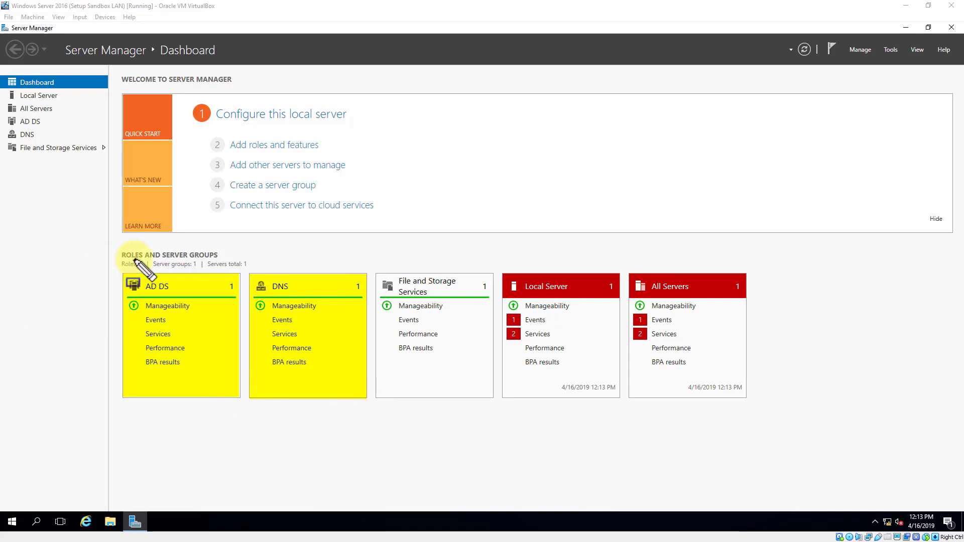
{"action": "mouse_move", "coordinate": [120, 268]}
{"action": "left_mouse_down"}
{"action": "mouse_move", "coordinate": [120, 290]}
{"action": "mouse_move", "coordinate": [338, 406]}
{"action": "mouse_move", "coordinate": [370, 404]}
{"action": "left_mouse_up"}
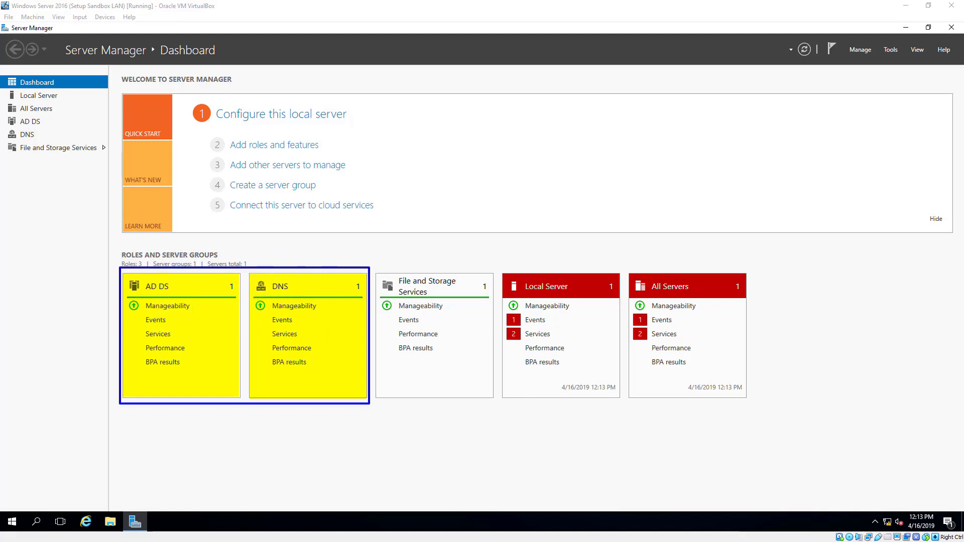
Take a VM snapshot named 'AD DS Role Added & Promoted to DC' via Machine > Take Snapshot
{"action": "key", "text": "Escape"}
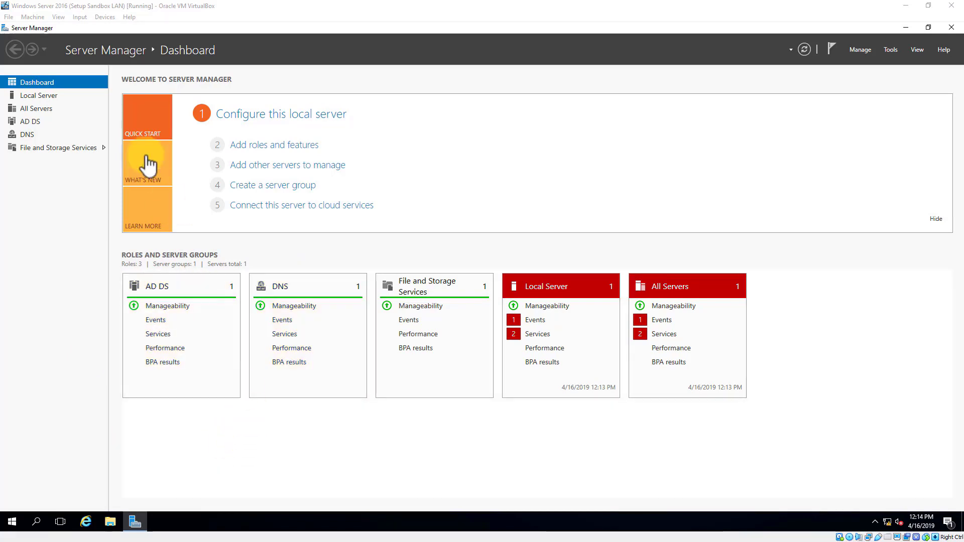
{"action": "left_click", "coordinate": [32, 17]}
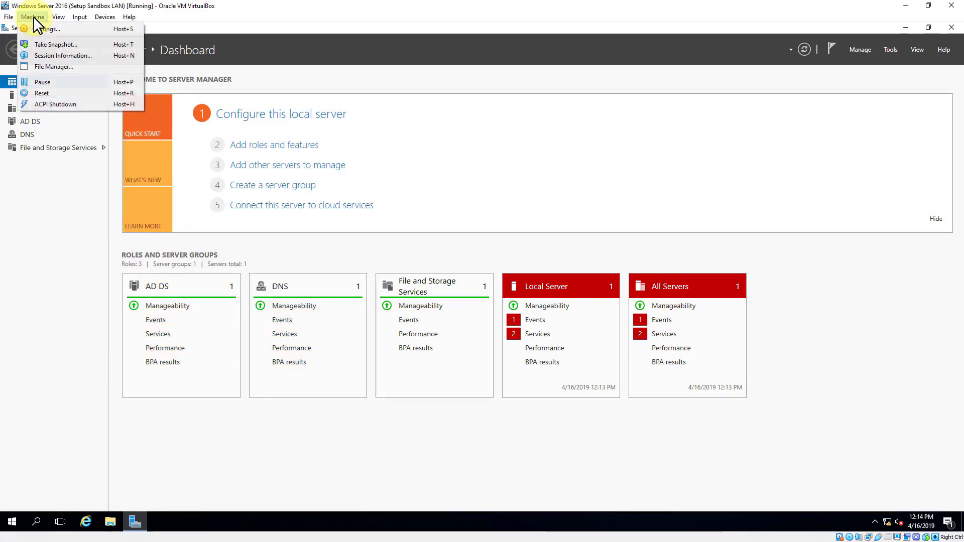
{"action": "left_click", "coordinate": [44, 42]}
{"action": "left_click_drag", "start_coordinate": [424, 213], "coordinate": [269, 219]}
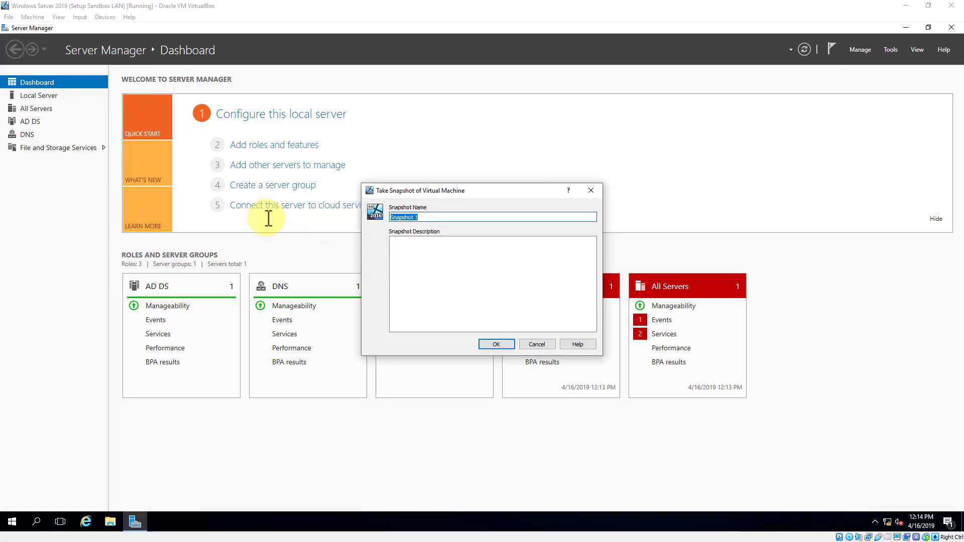
{"action": "type", "text": "AD DS Role Added & Promoted to DC"}
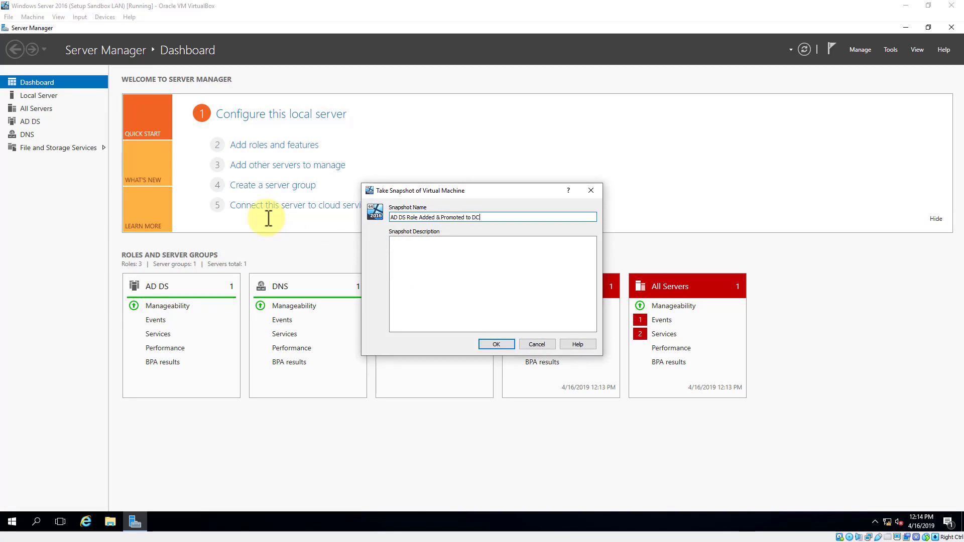
{"action": "left_click", "coordinate": [500, 345]}
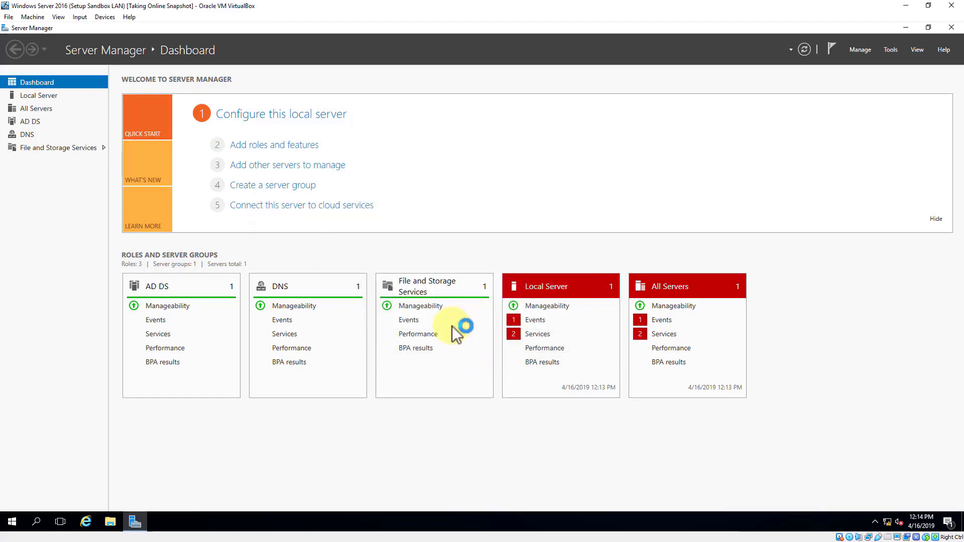